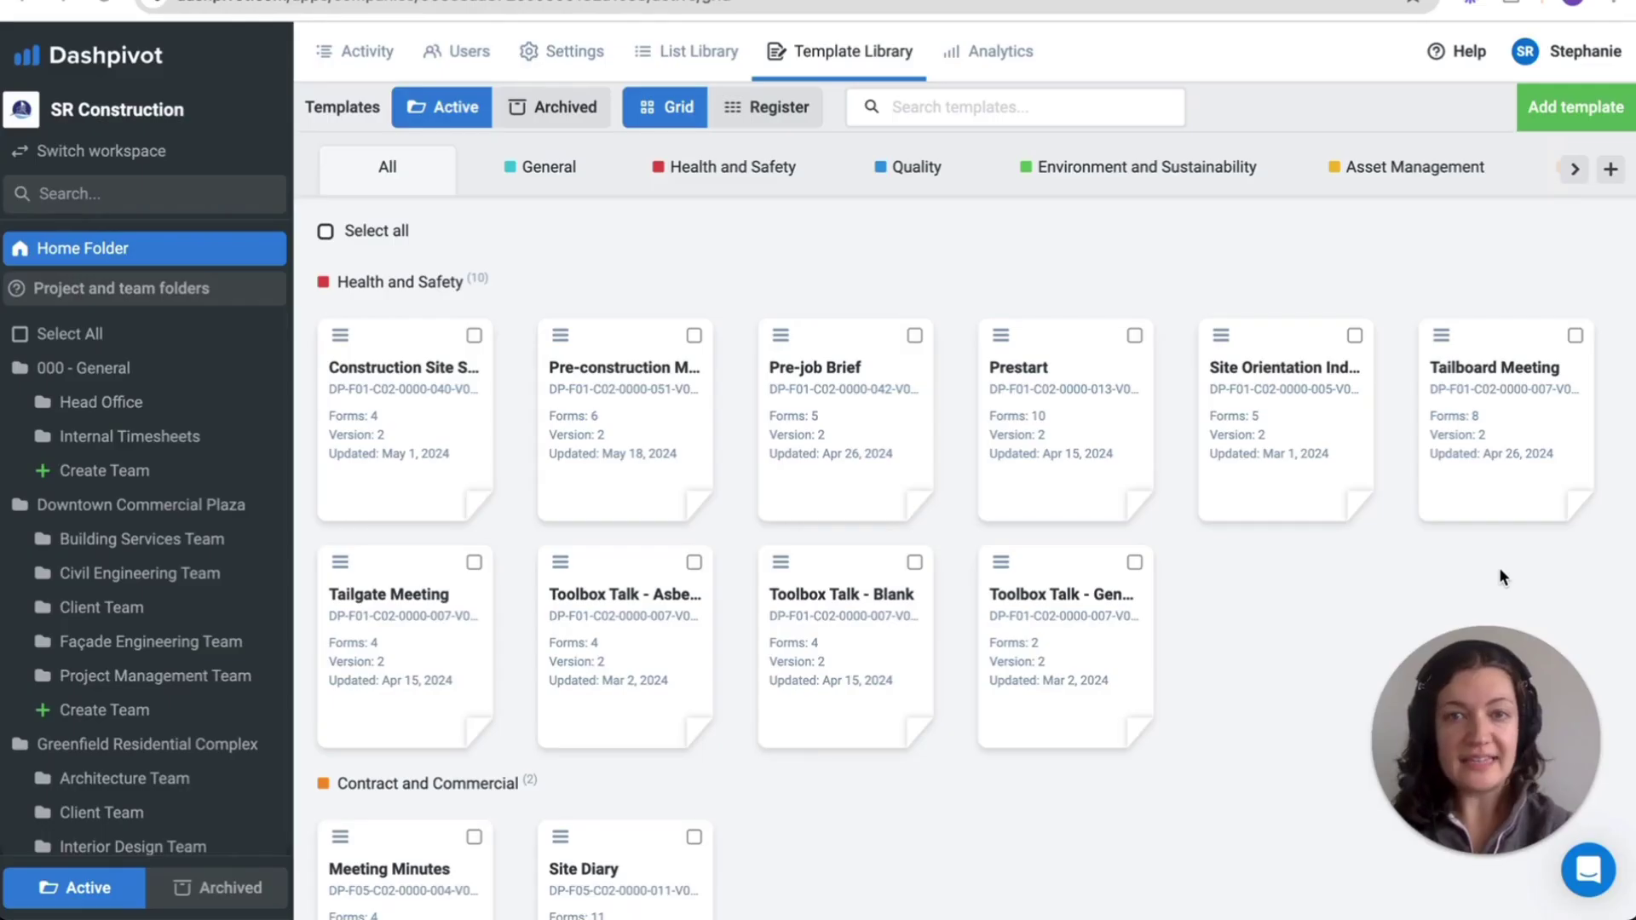
Step: Search the free public templates for 'toolbo' to find a toolbox talk template
left_click(1575, 114)
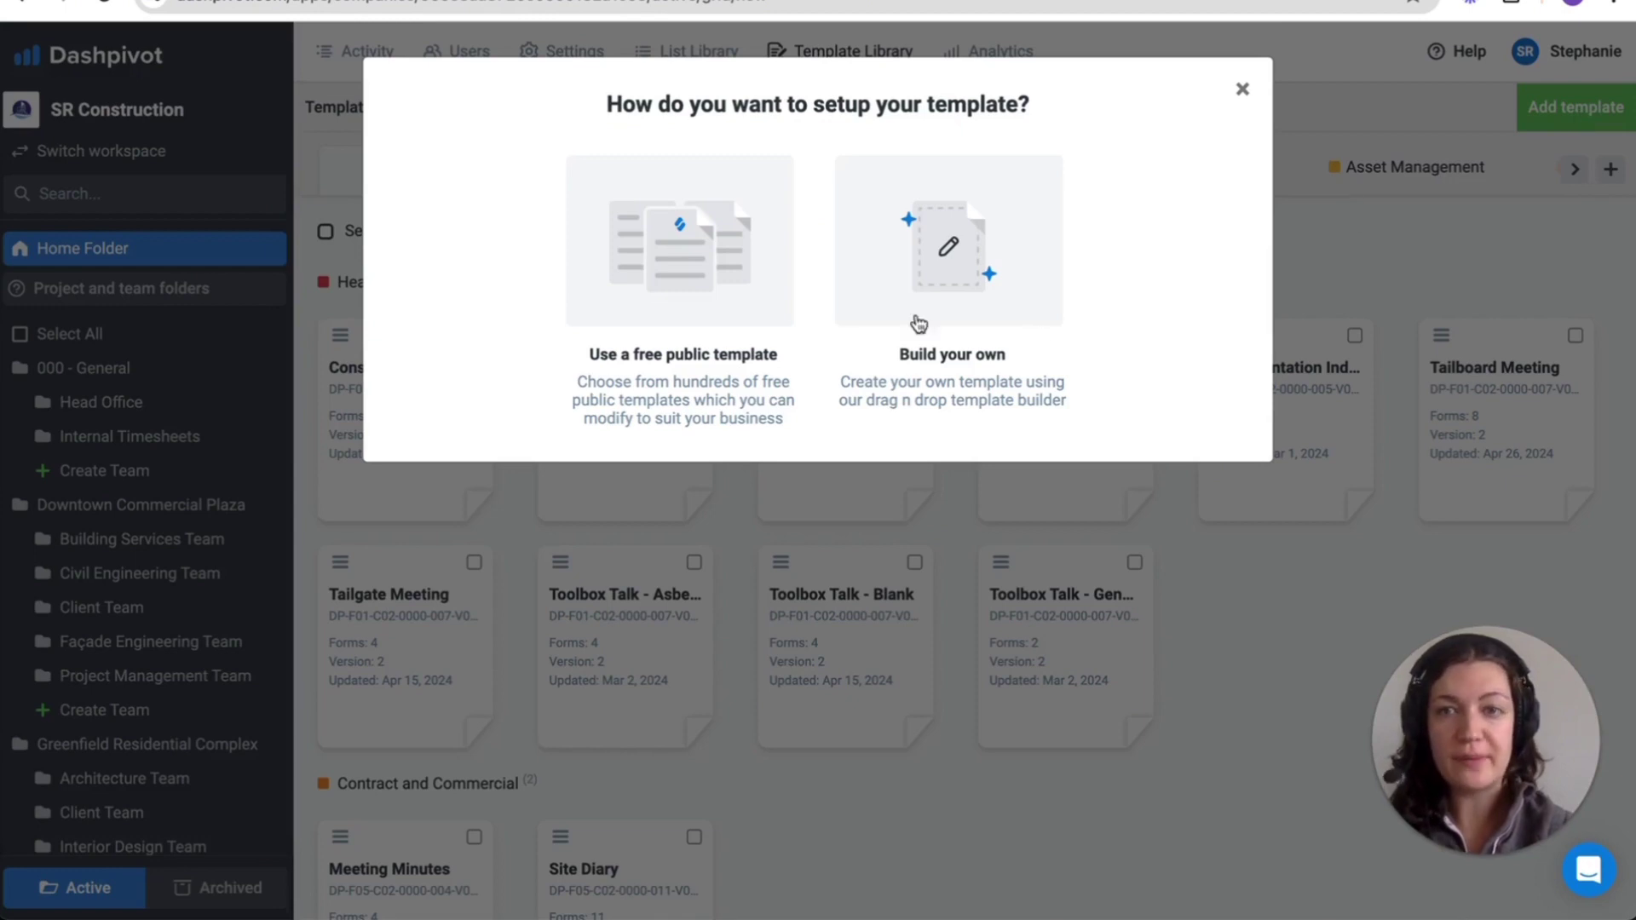
left_click(714, 281)
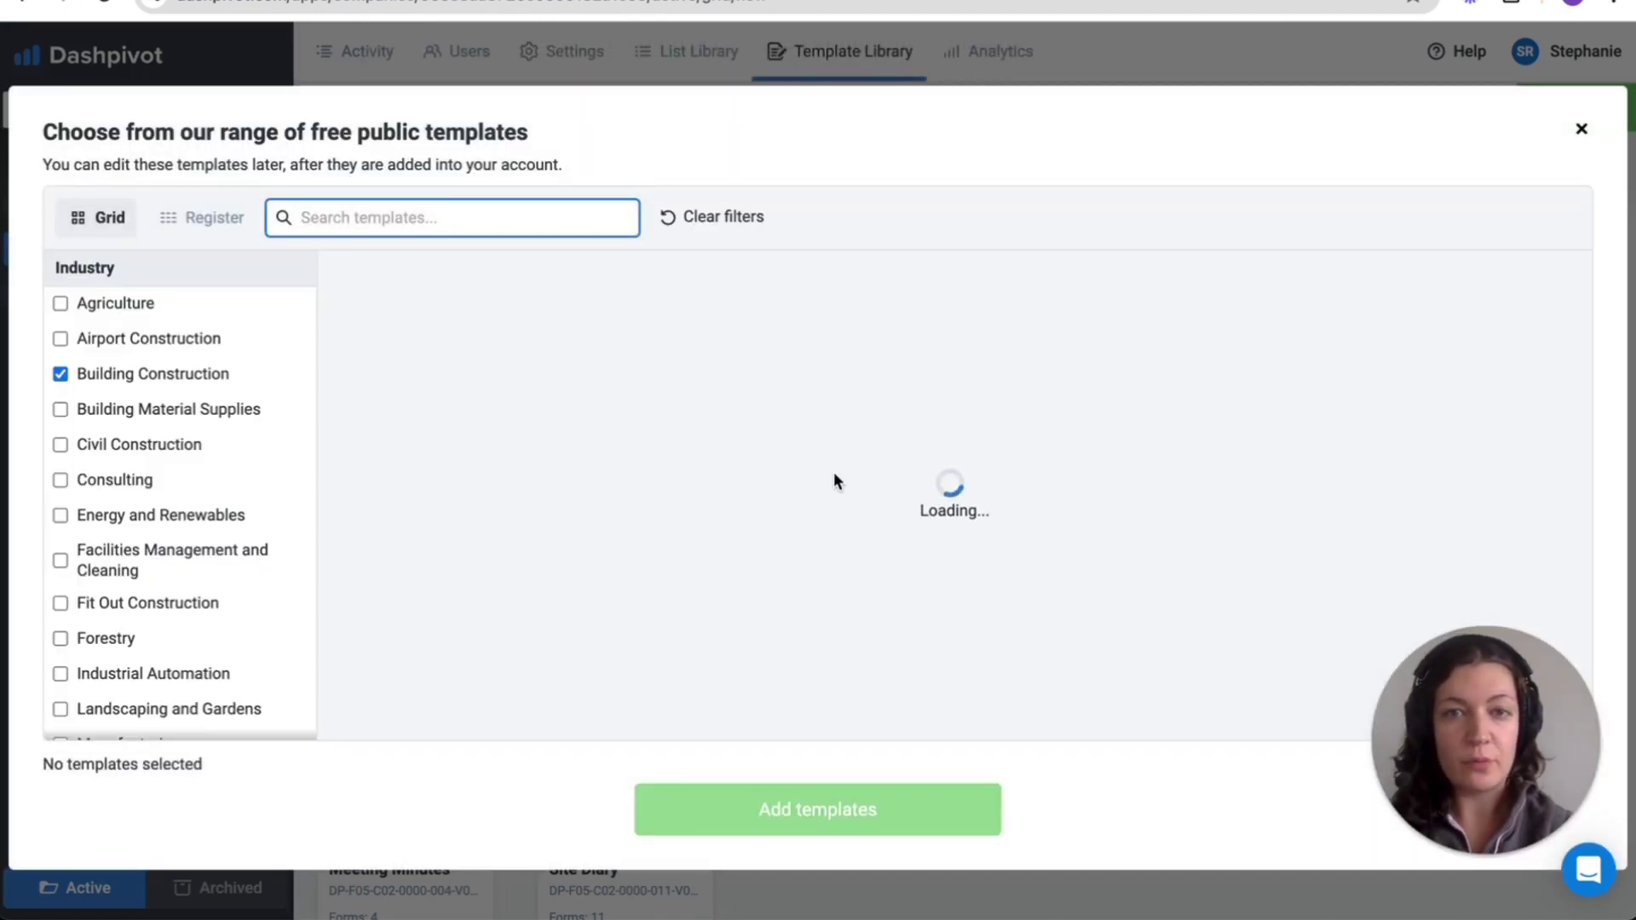
scroll(833, 474, "down", 3)
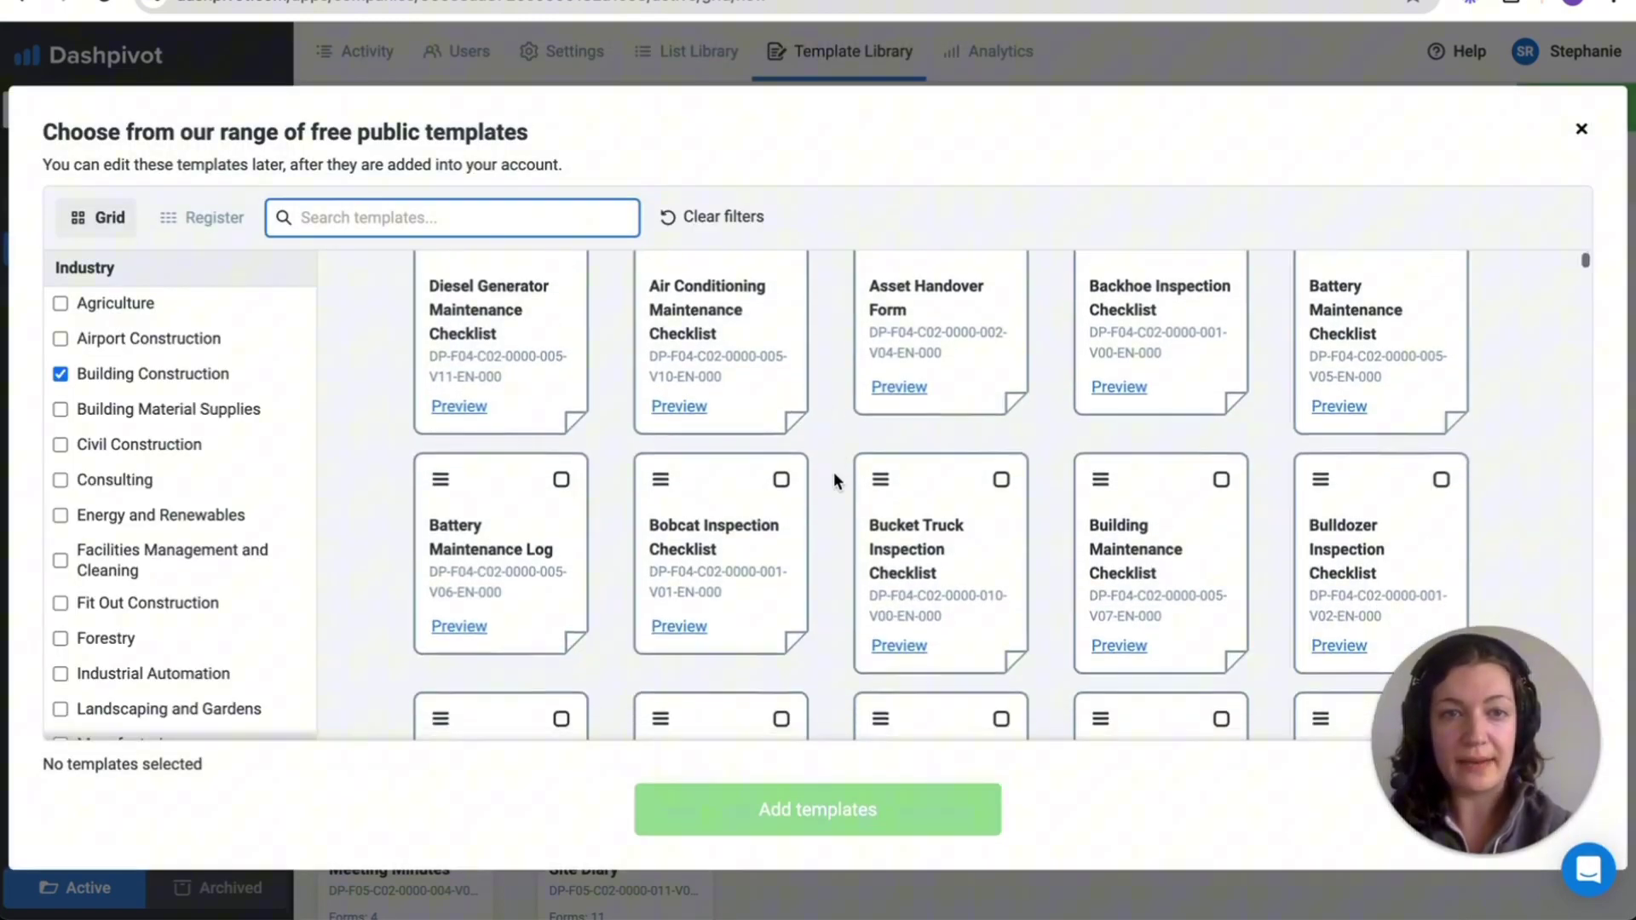
left_click(436, 230)
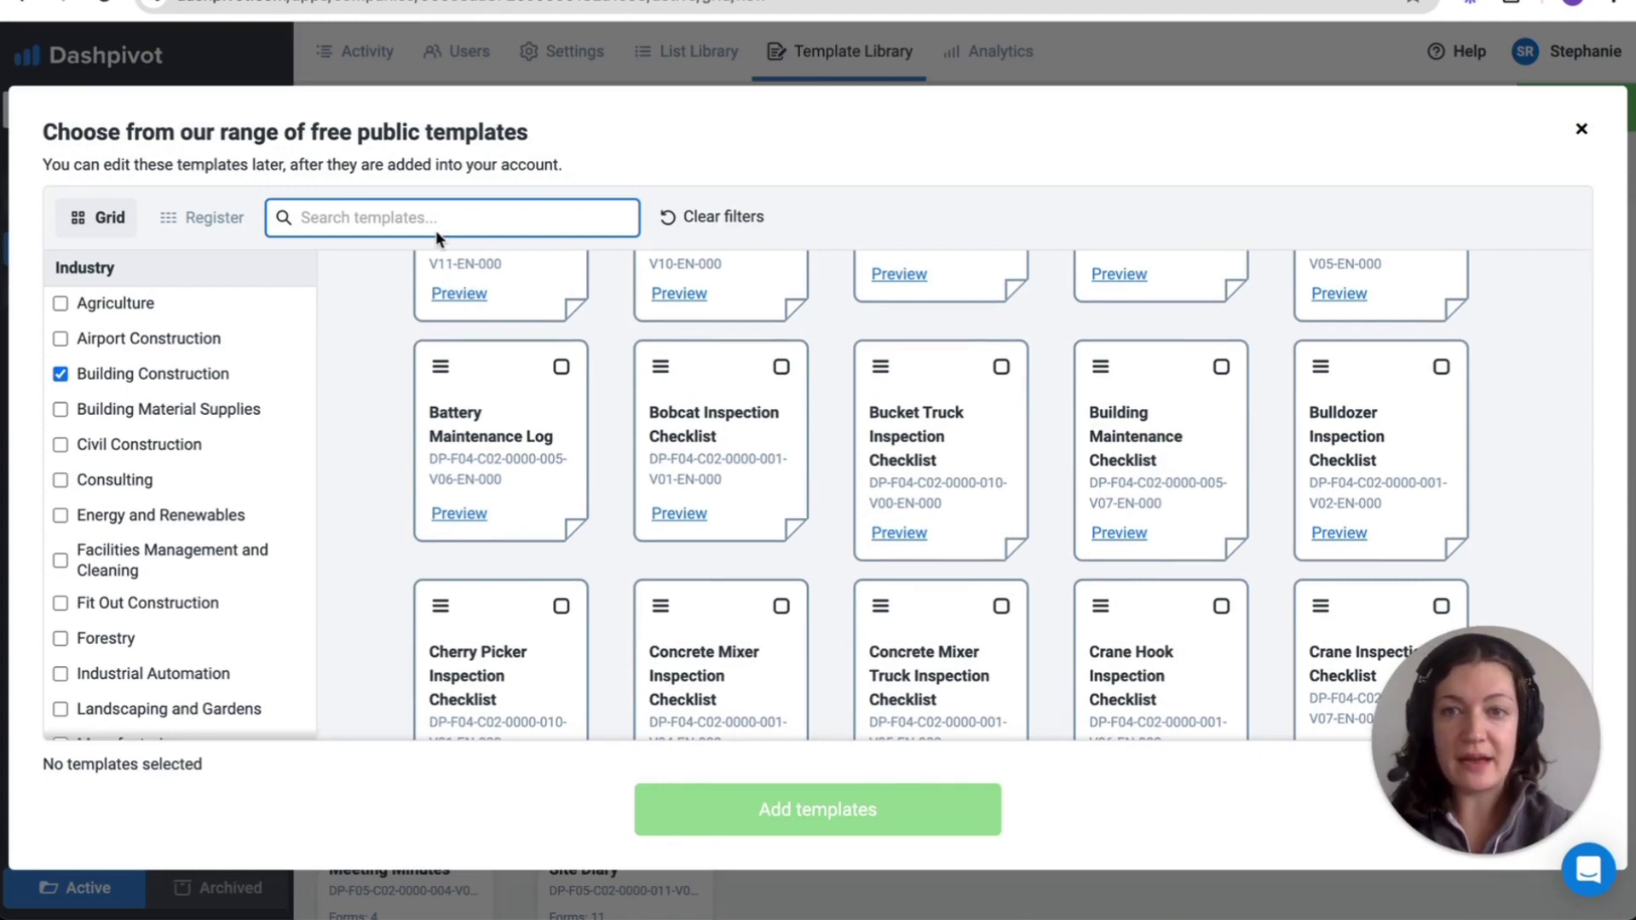
type("toolbo")
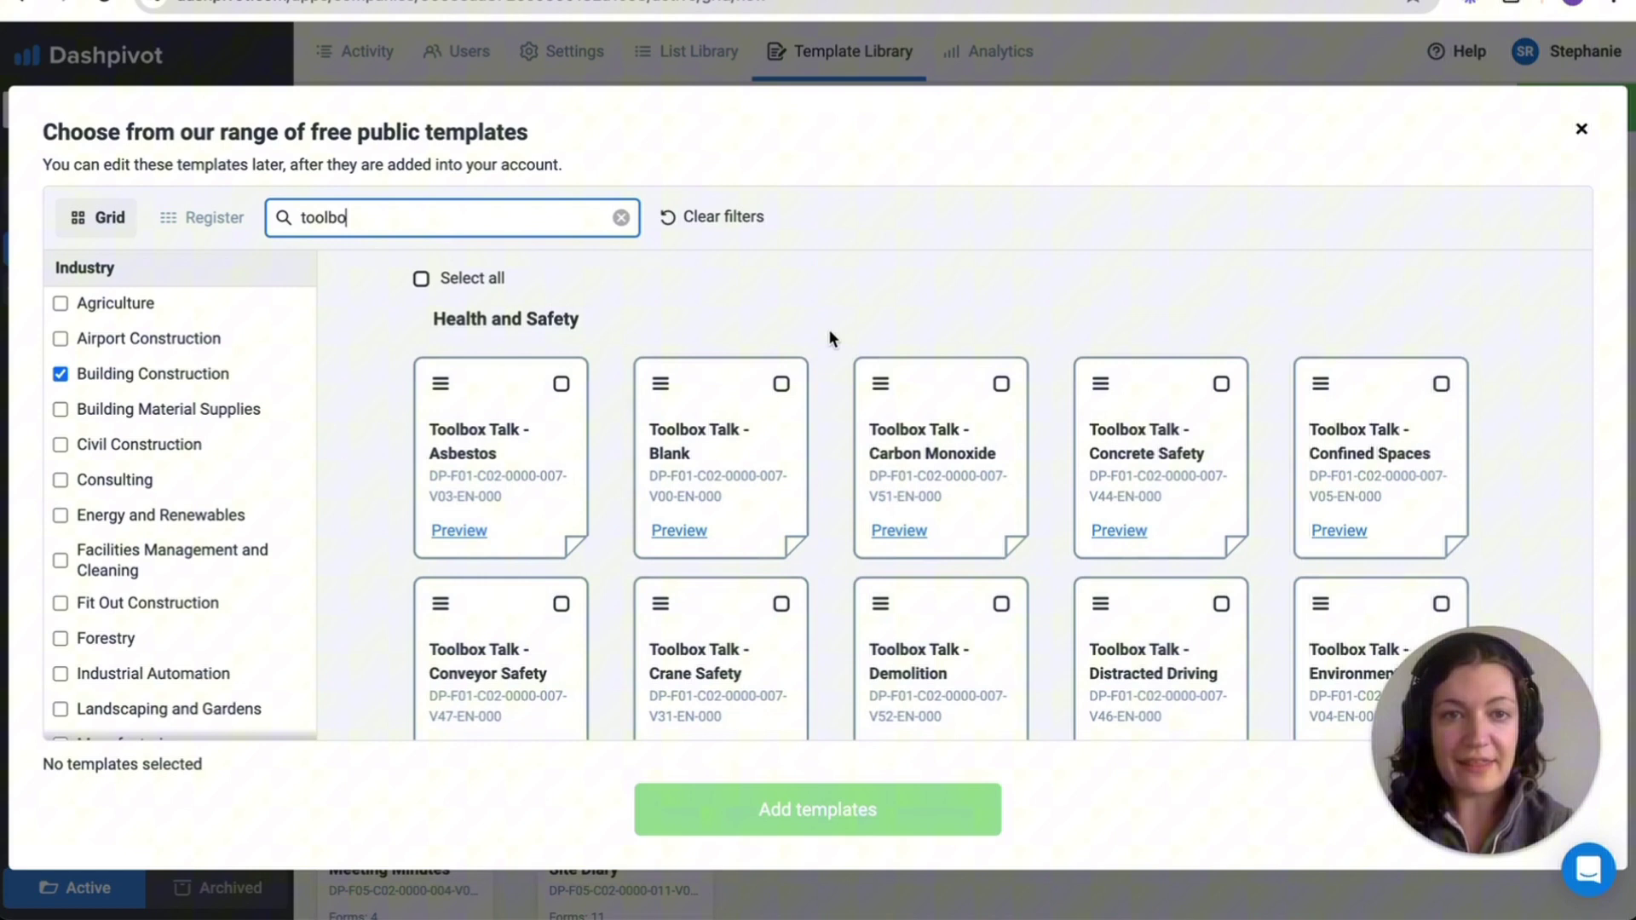
scroll(823, 485, "down", 3)
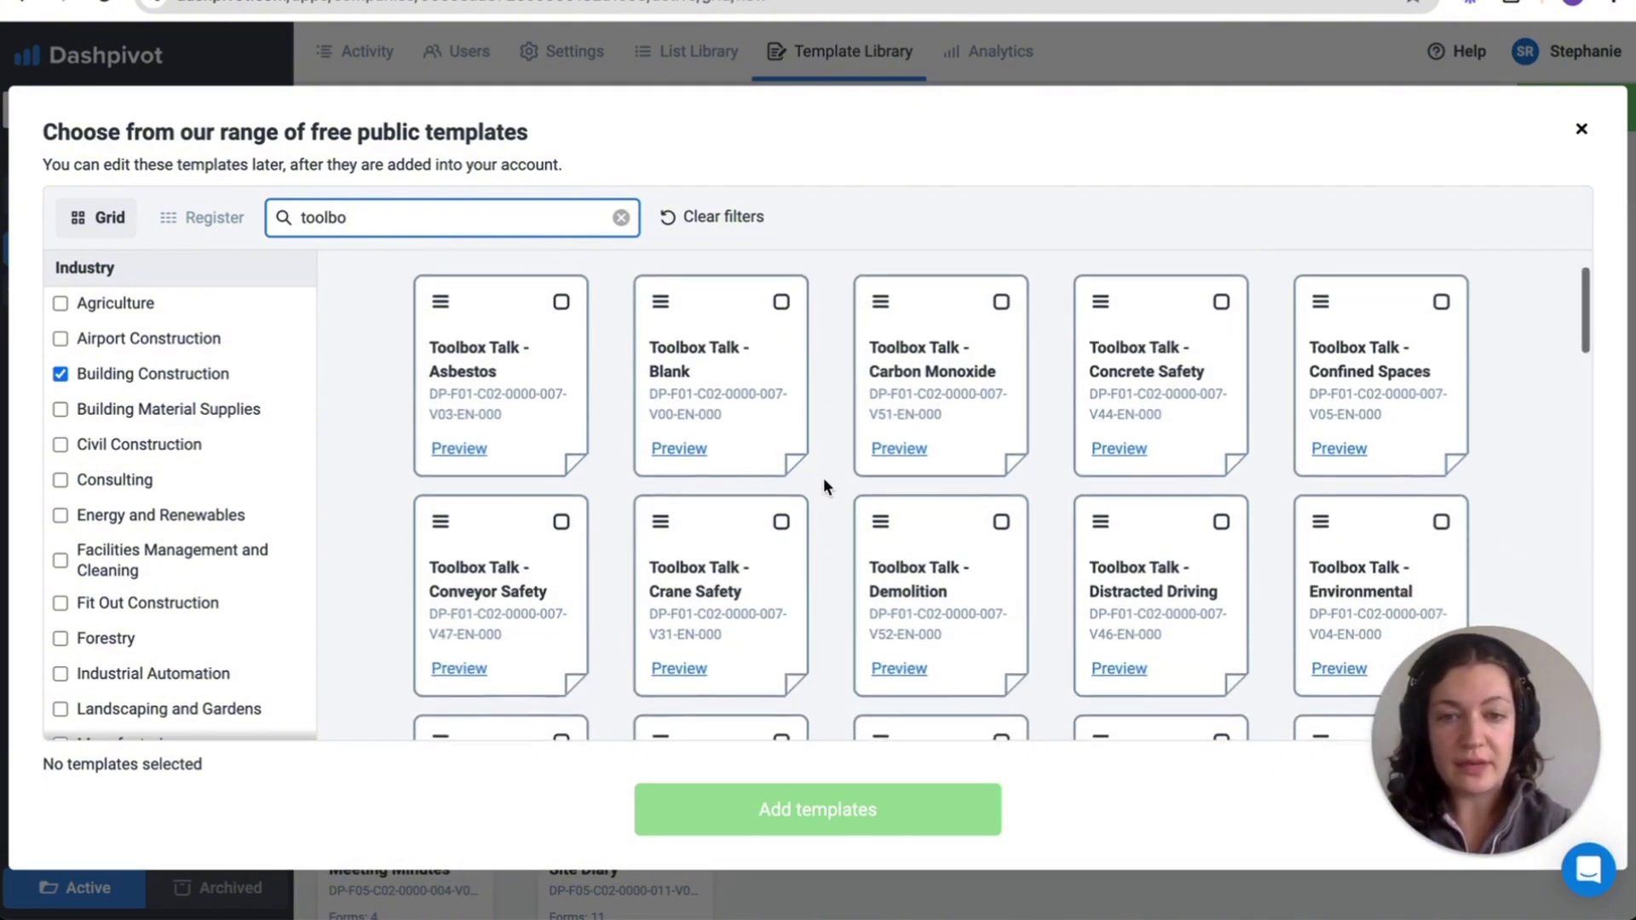
scroll(823, 486, "up", 1)
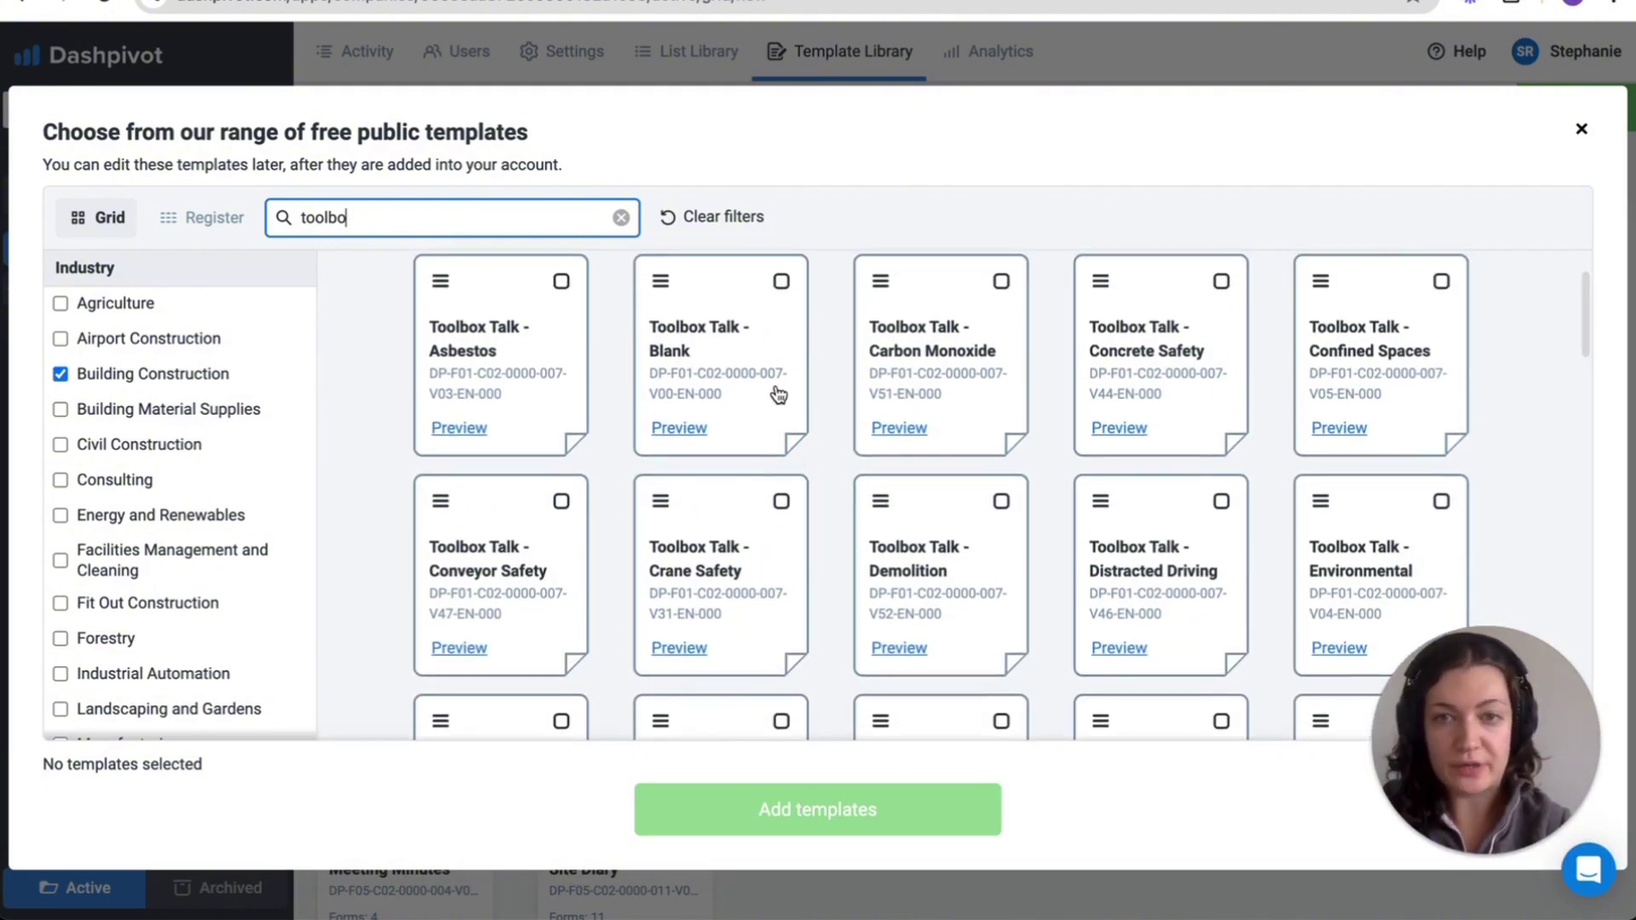
Step: Preview the Toolbox Talk - Blank template and scroll through its fields
left_click(679, 429)
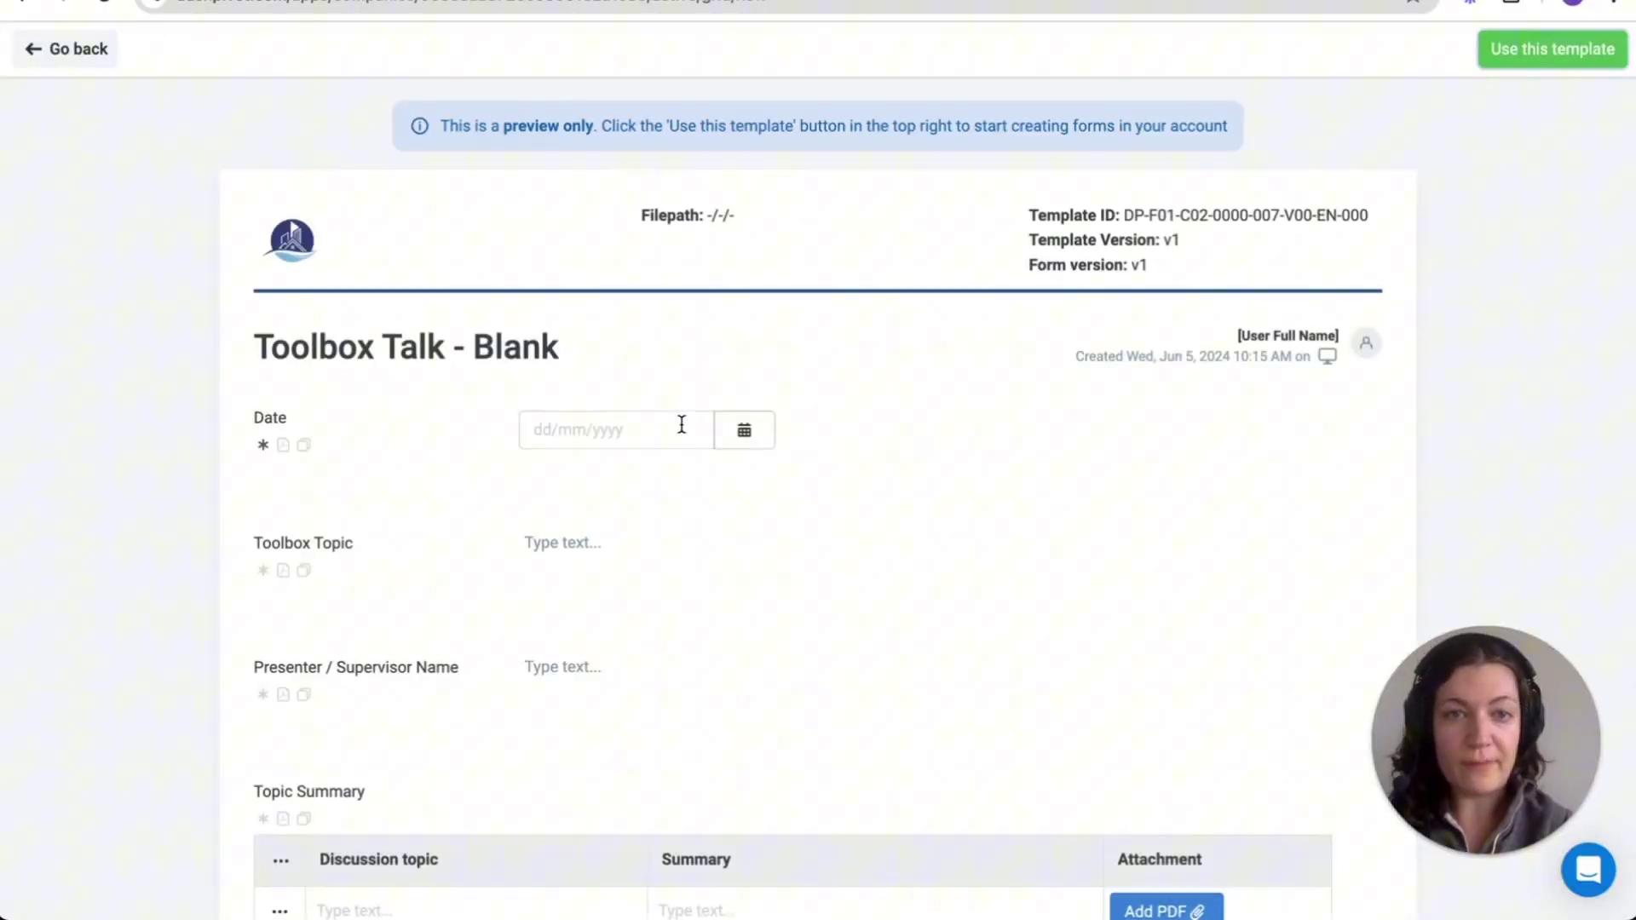
scroll(930, 449, "down", 5)
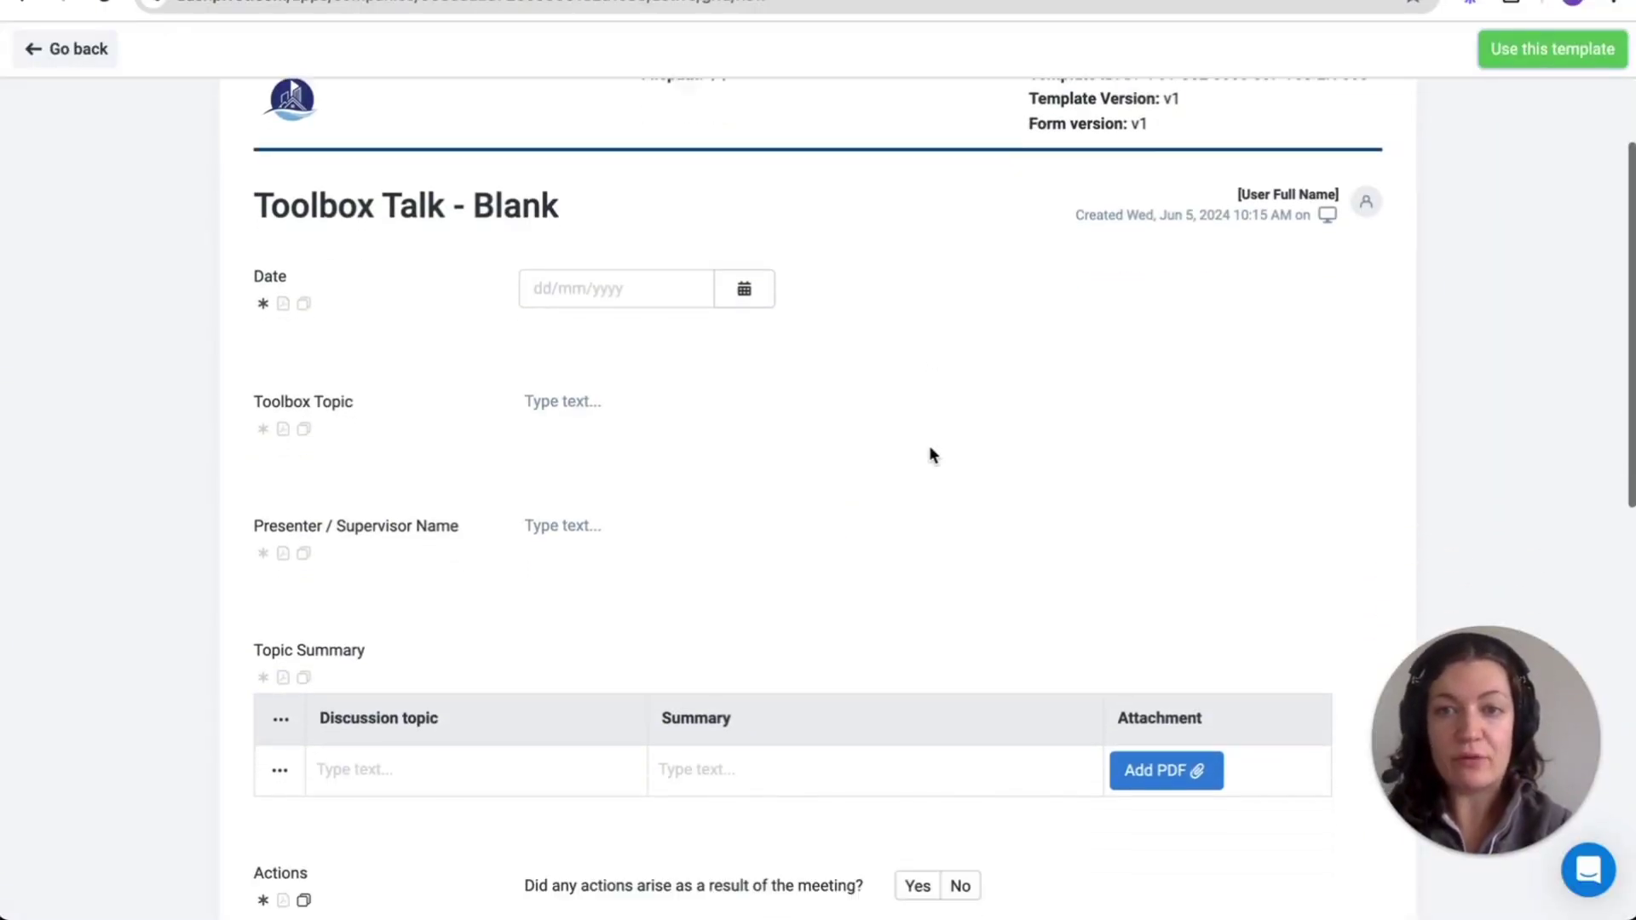
scroll(931, 451, "down", 4)
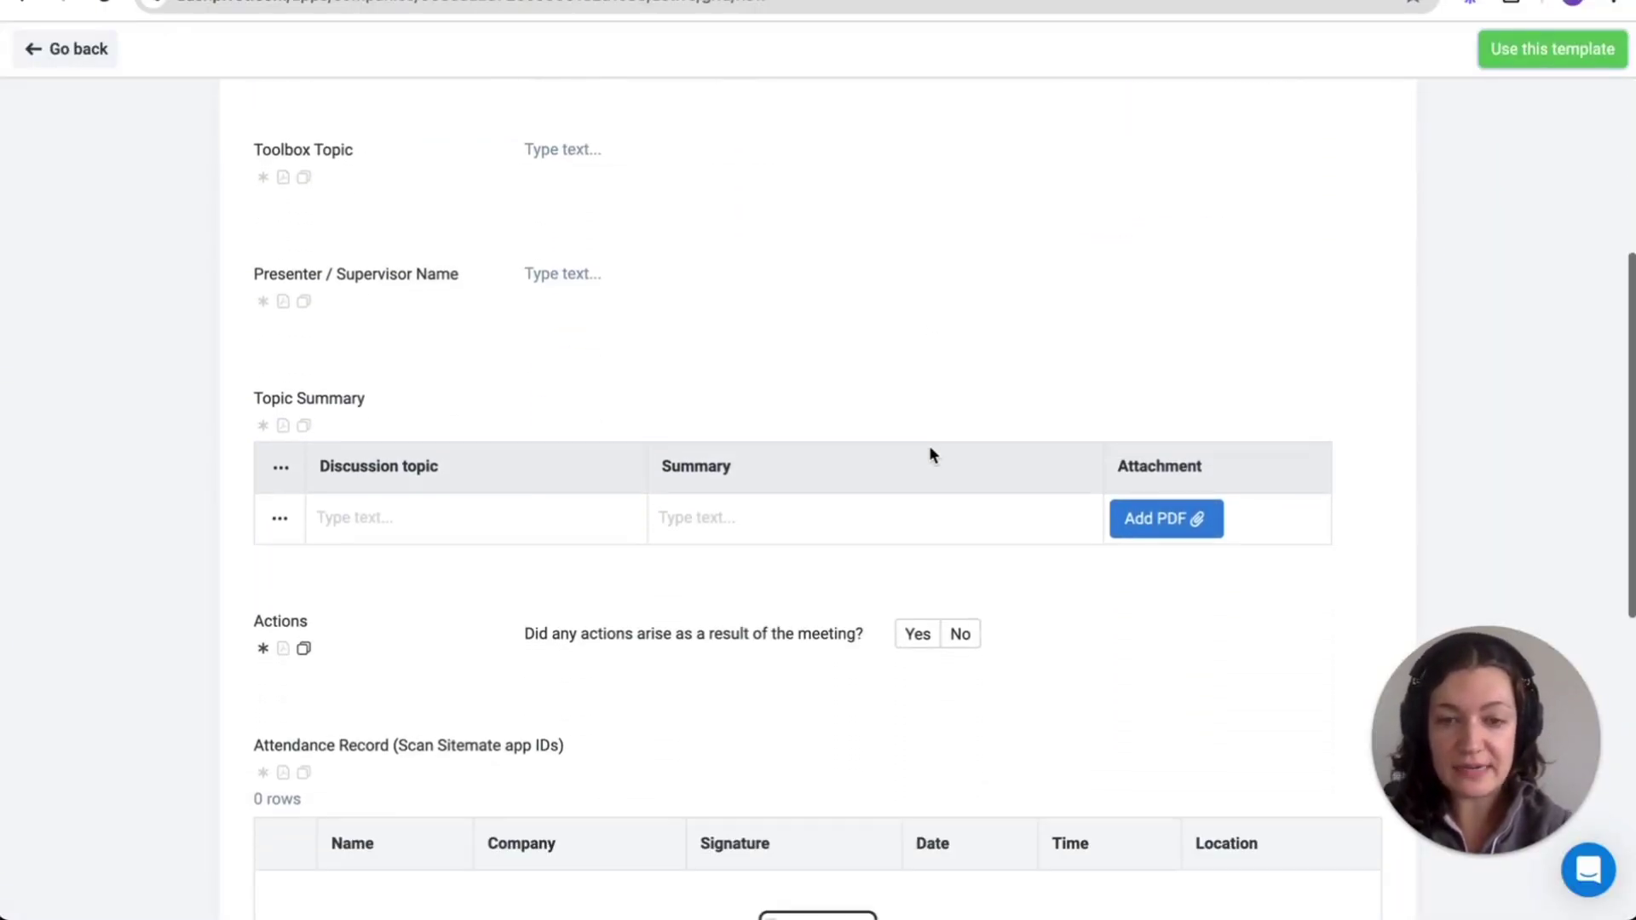
scroll(930, 450, "down", 2)
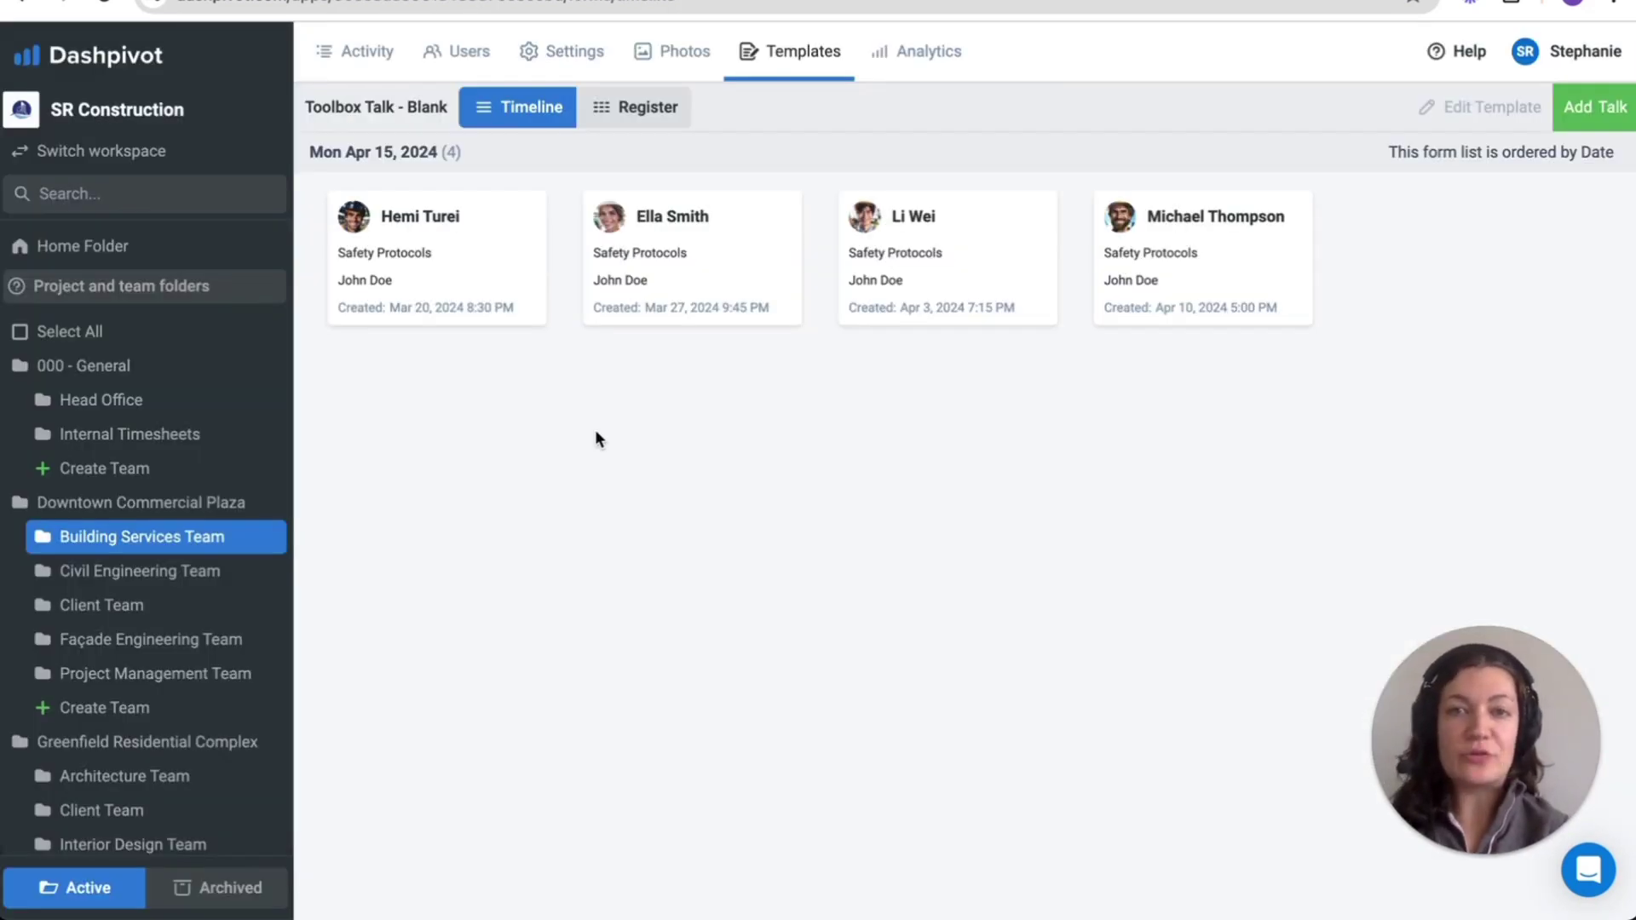
left_click(458, 281)
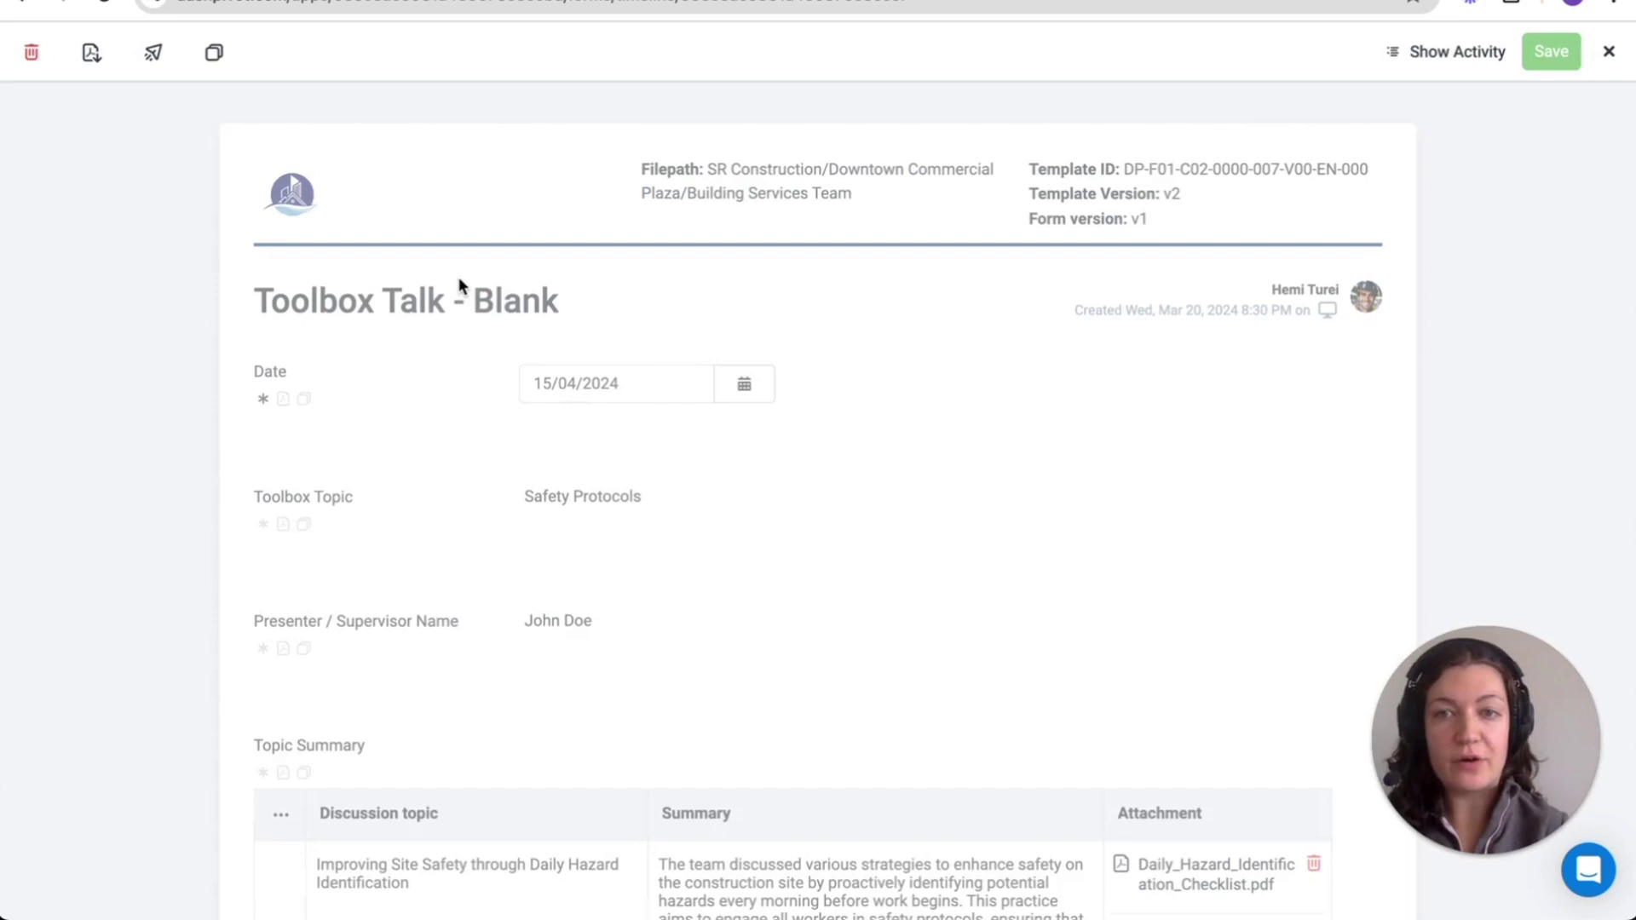
scroll(661, 684, "down", 1)
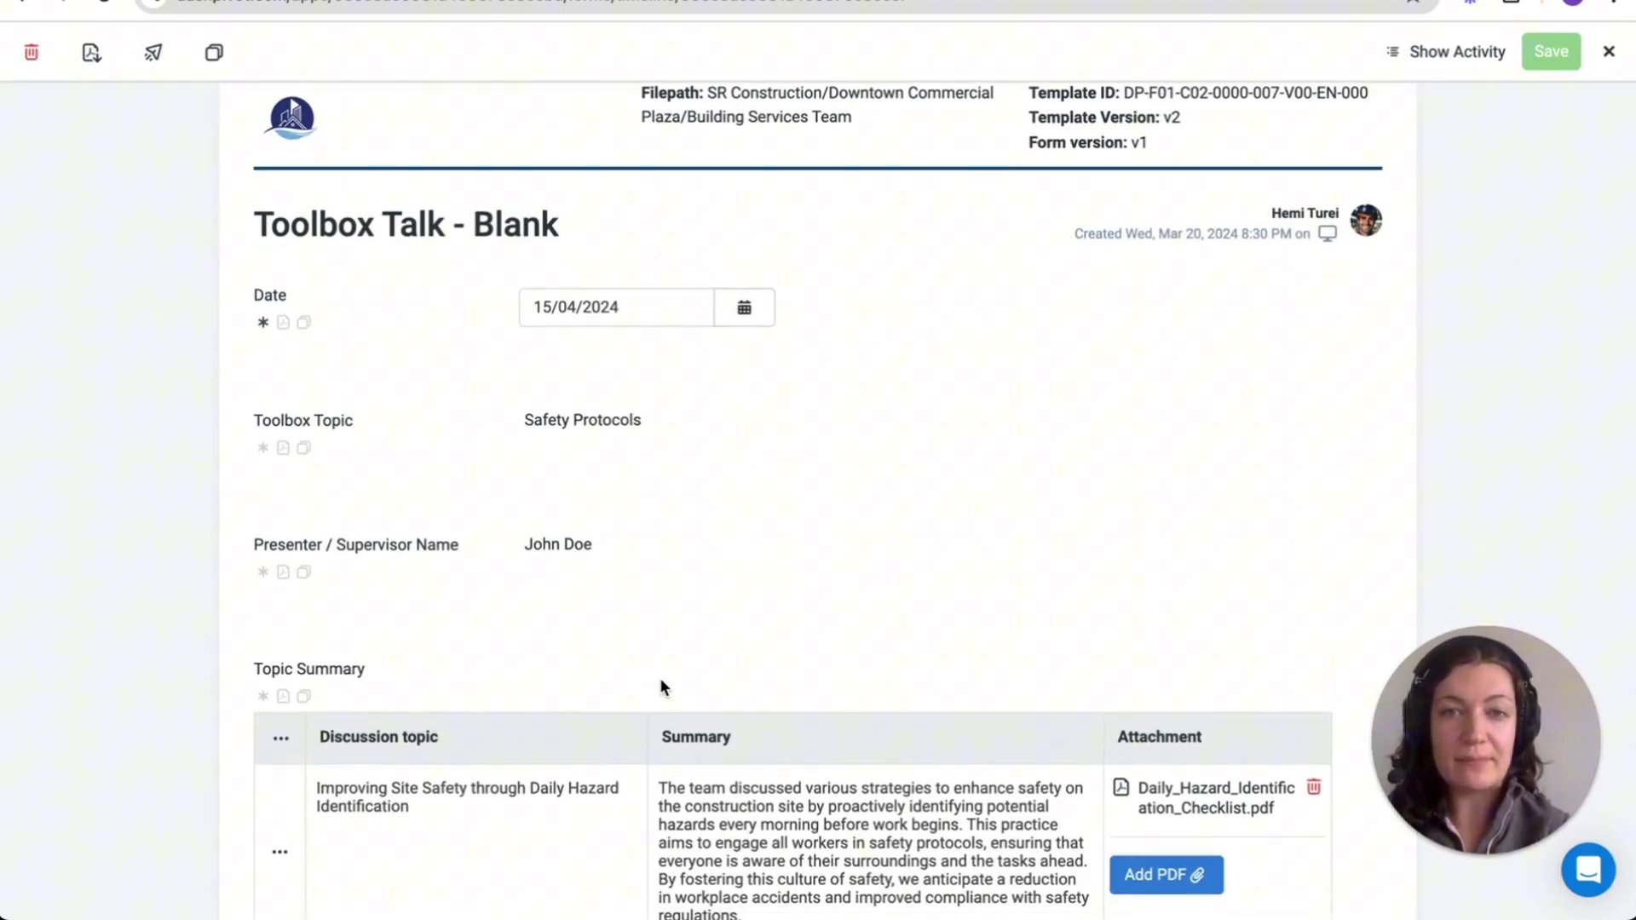
scroll(661, 684, "down", 1)
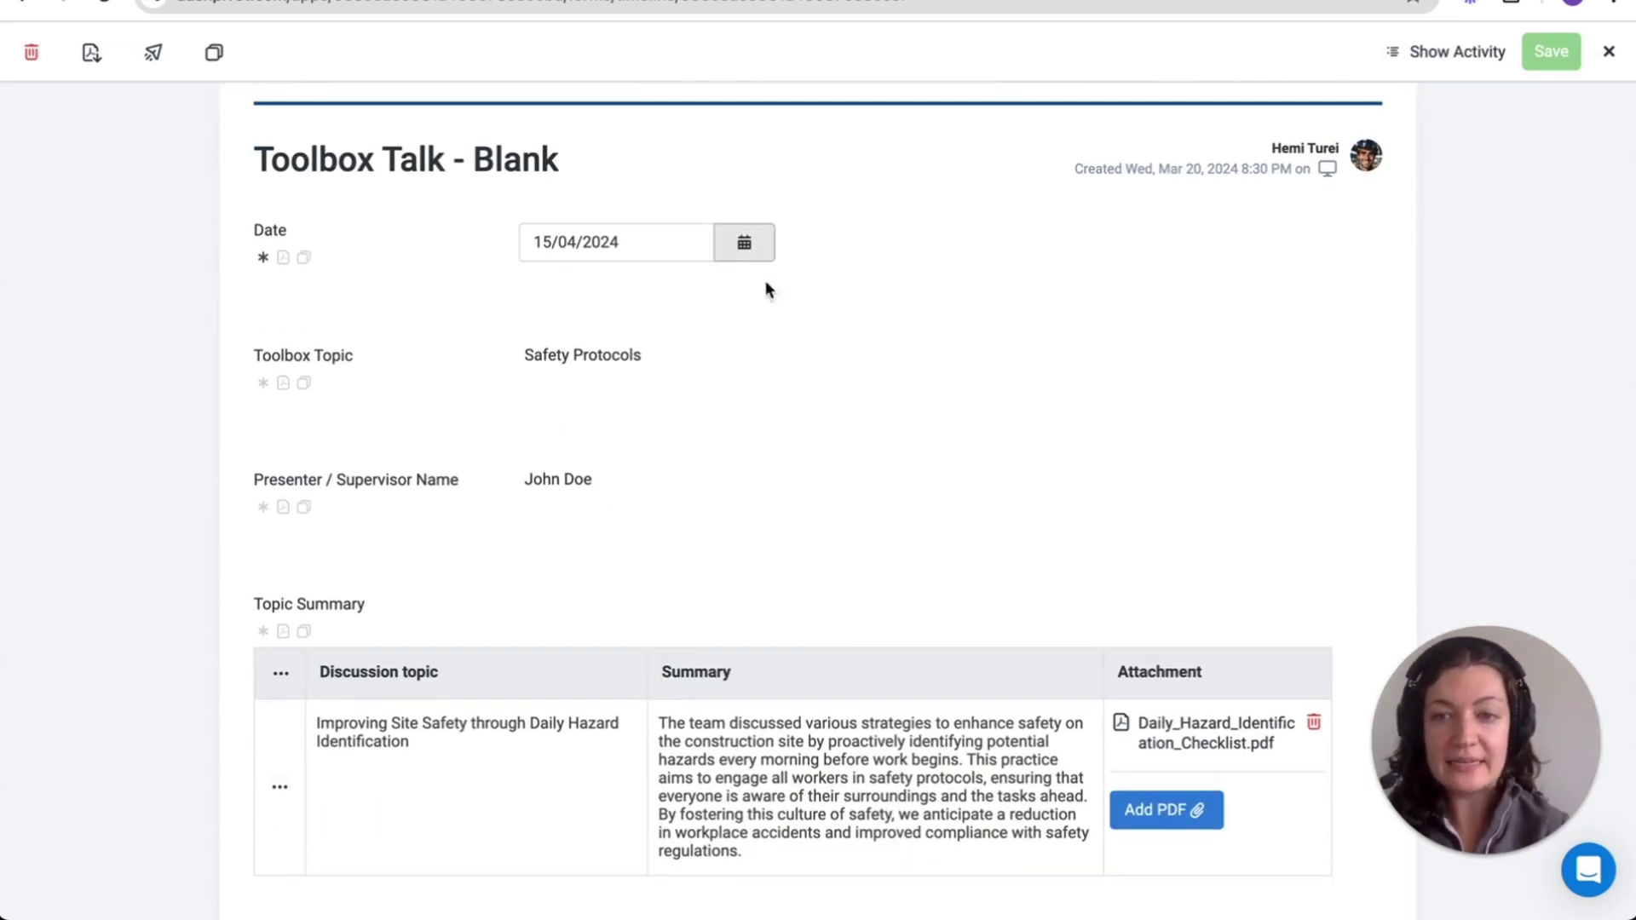
scroll(887, 503, "down", 3)
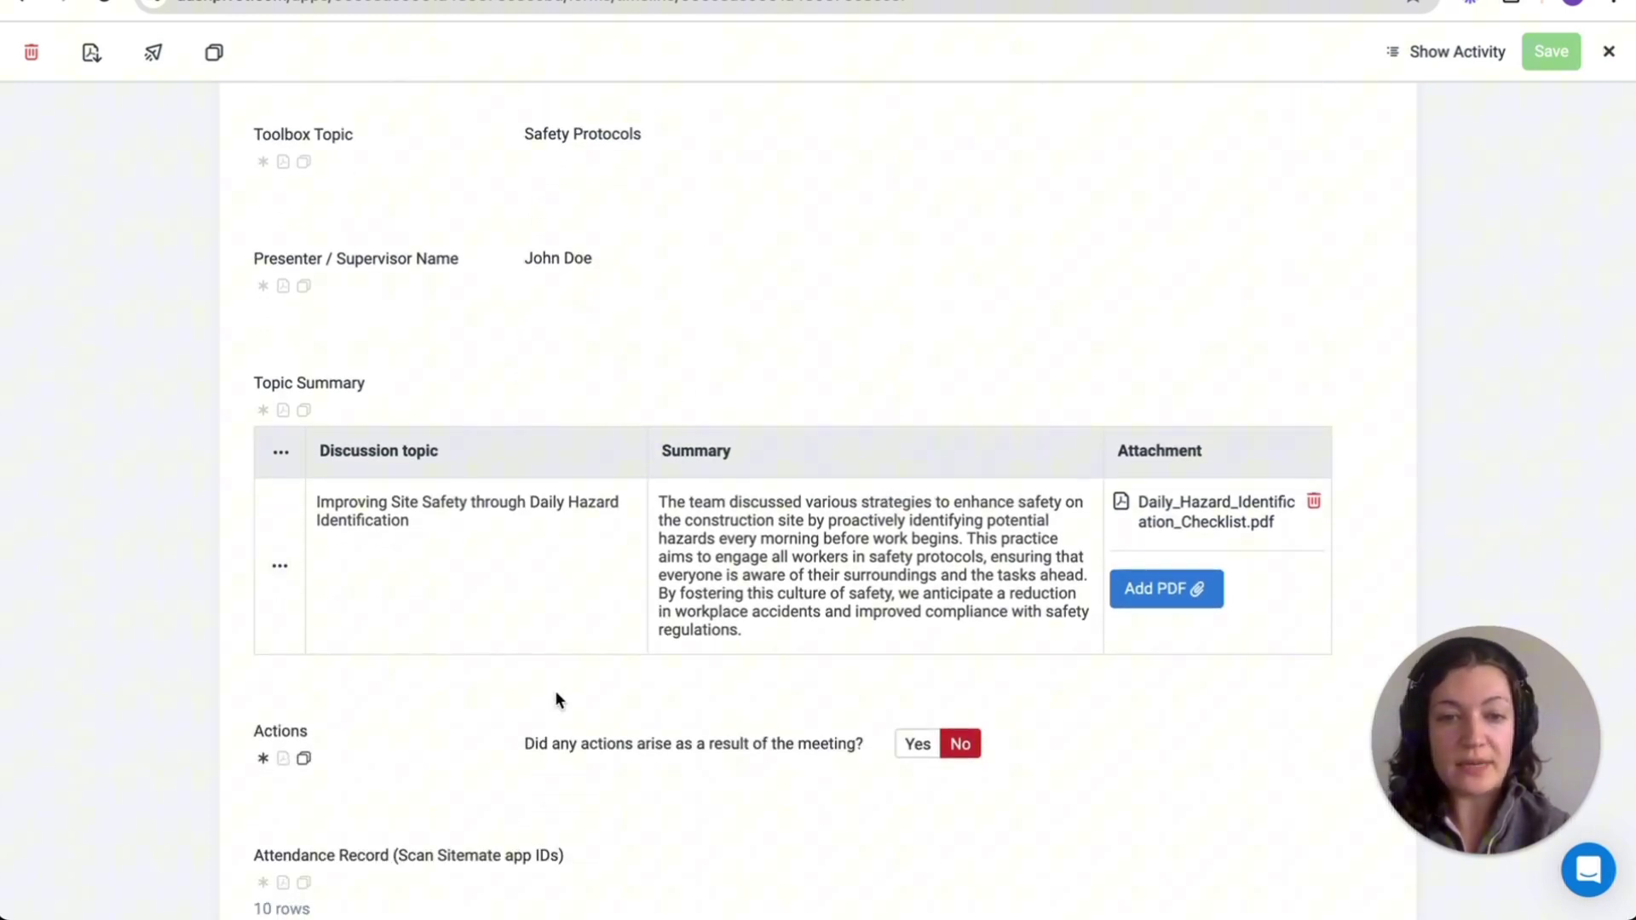
scroll(554, 701, "down", 2)
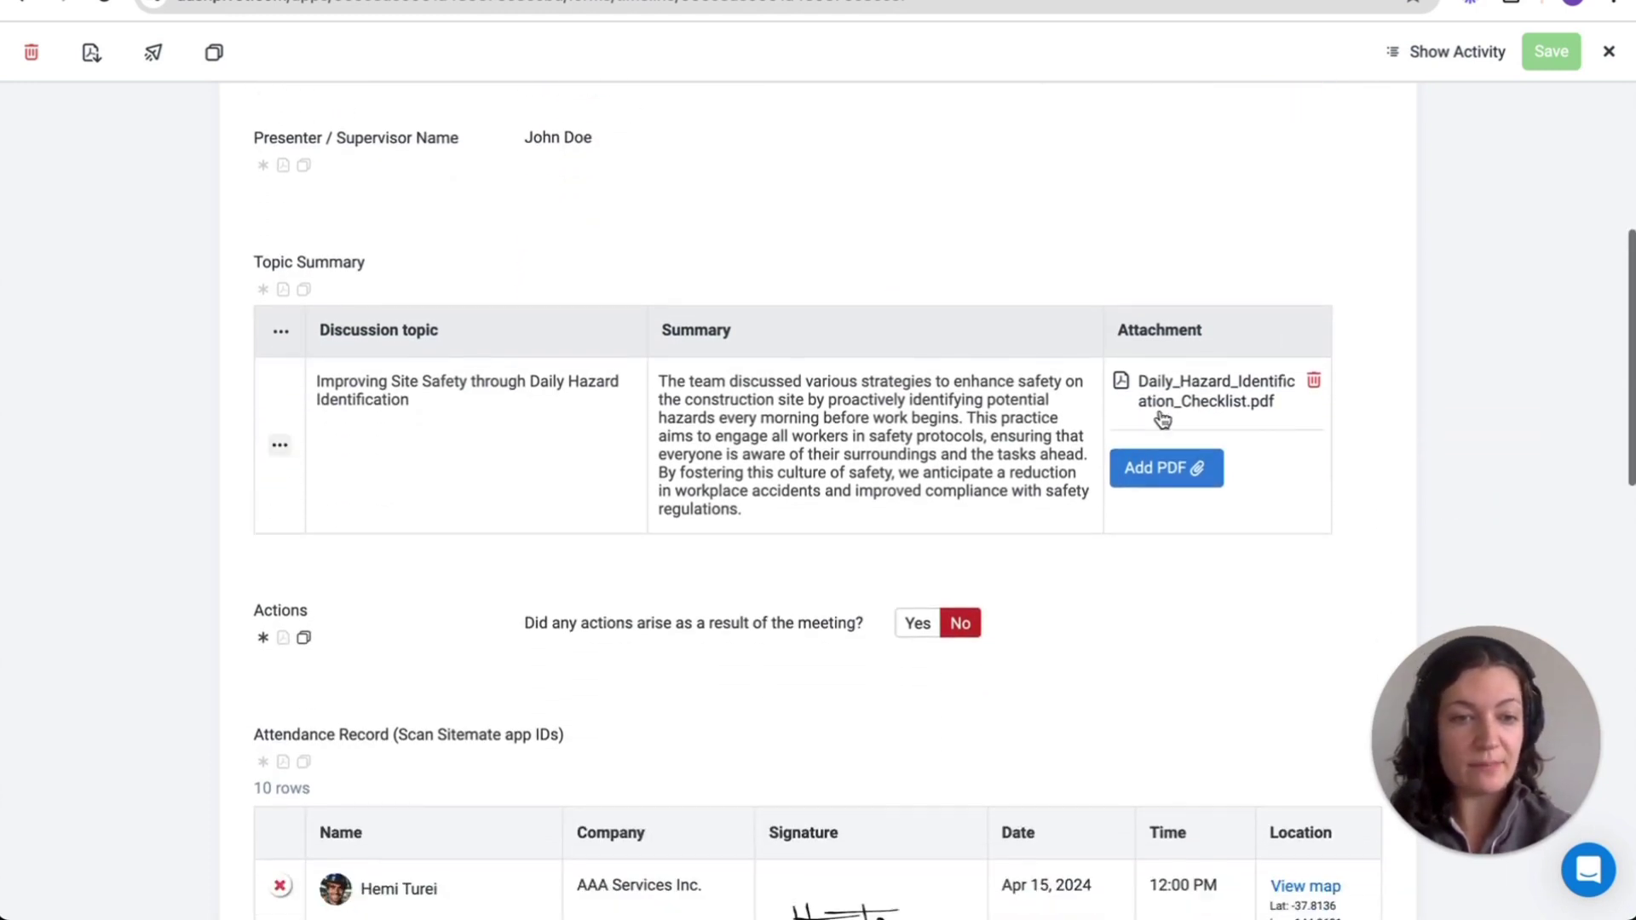
scroll(1201, 512, "down", 6)
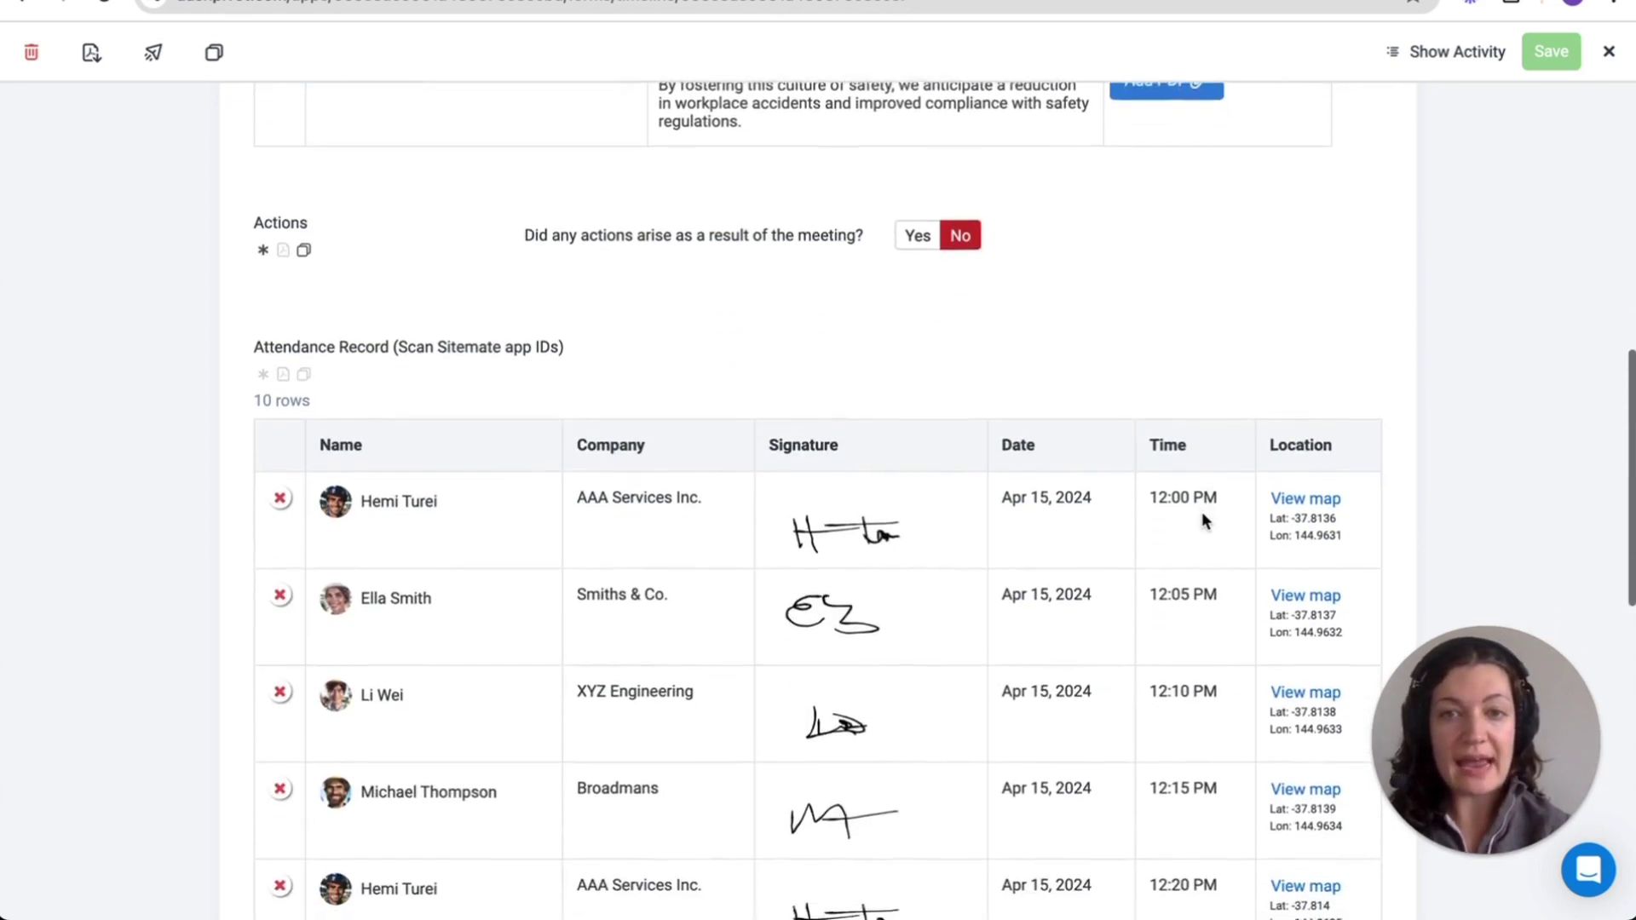
scroll(1201, 515, "down", 1)
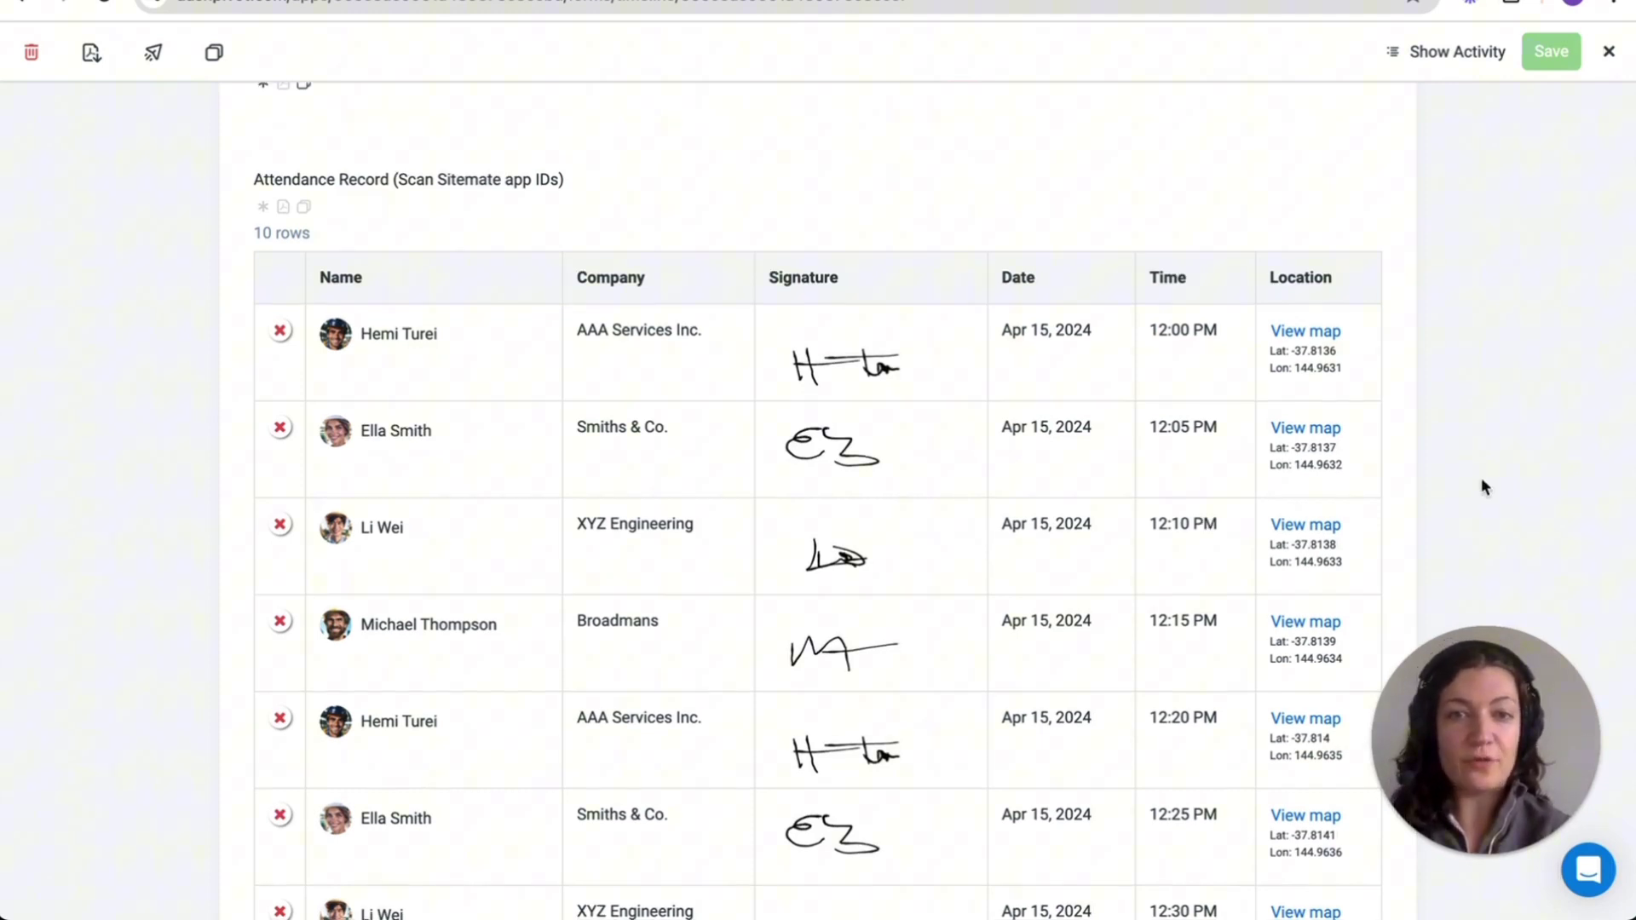
left_click(1608, 52)
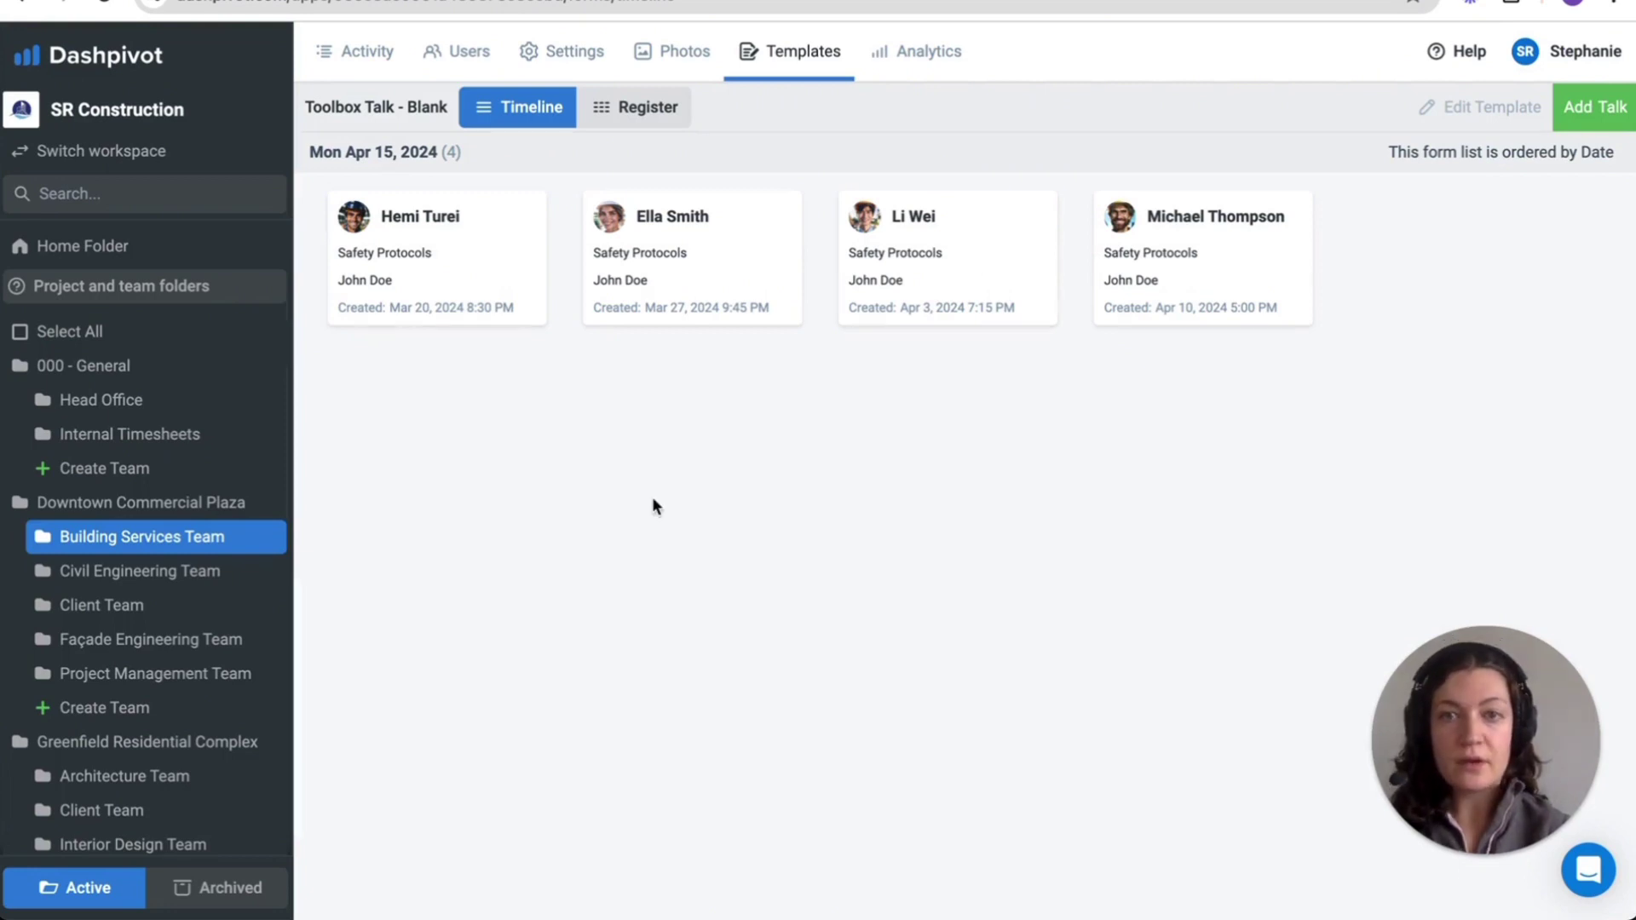
Step: Show the talks as a register, filter Created By to one author, and select all results
left_click(638, 118)
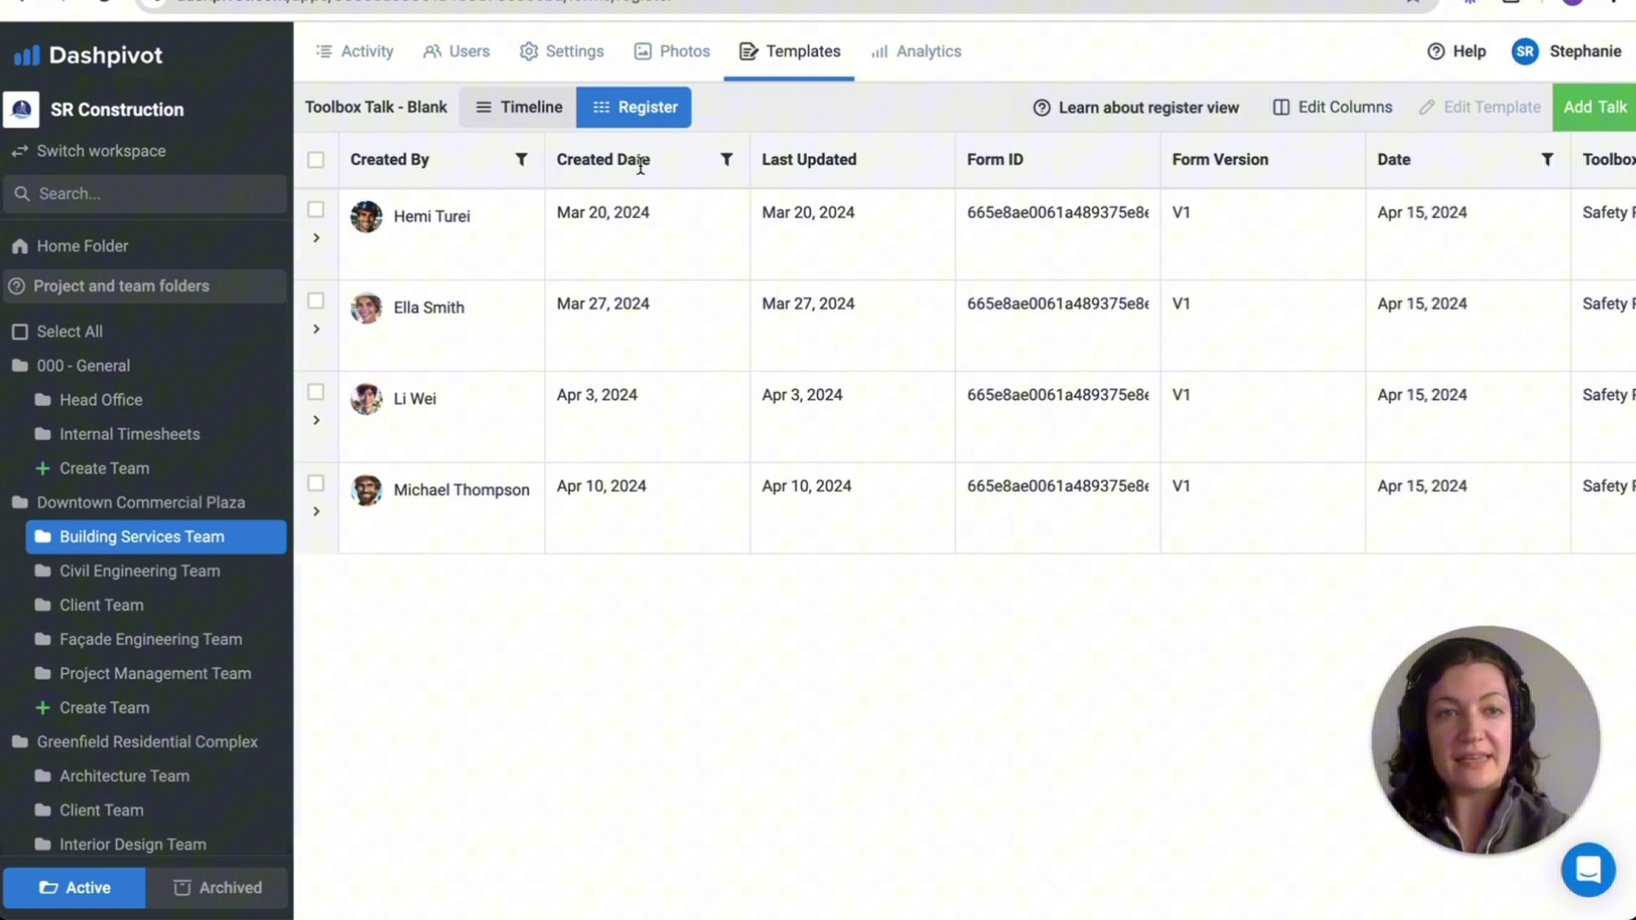
left_click(521, 163)
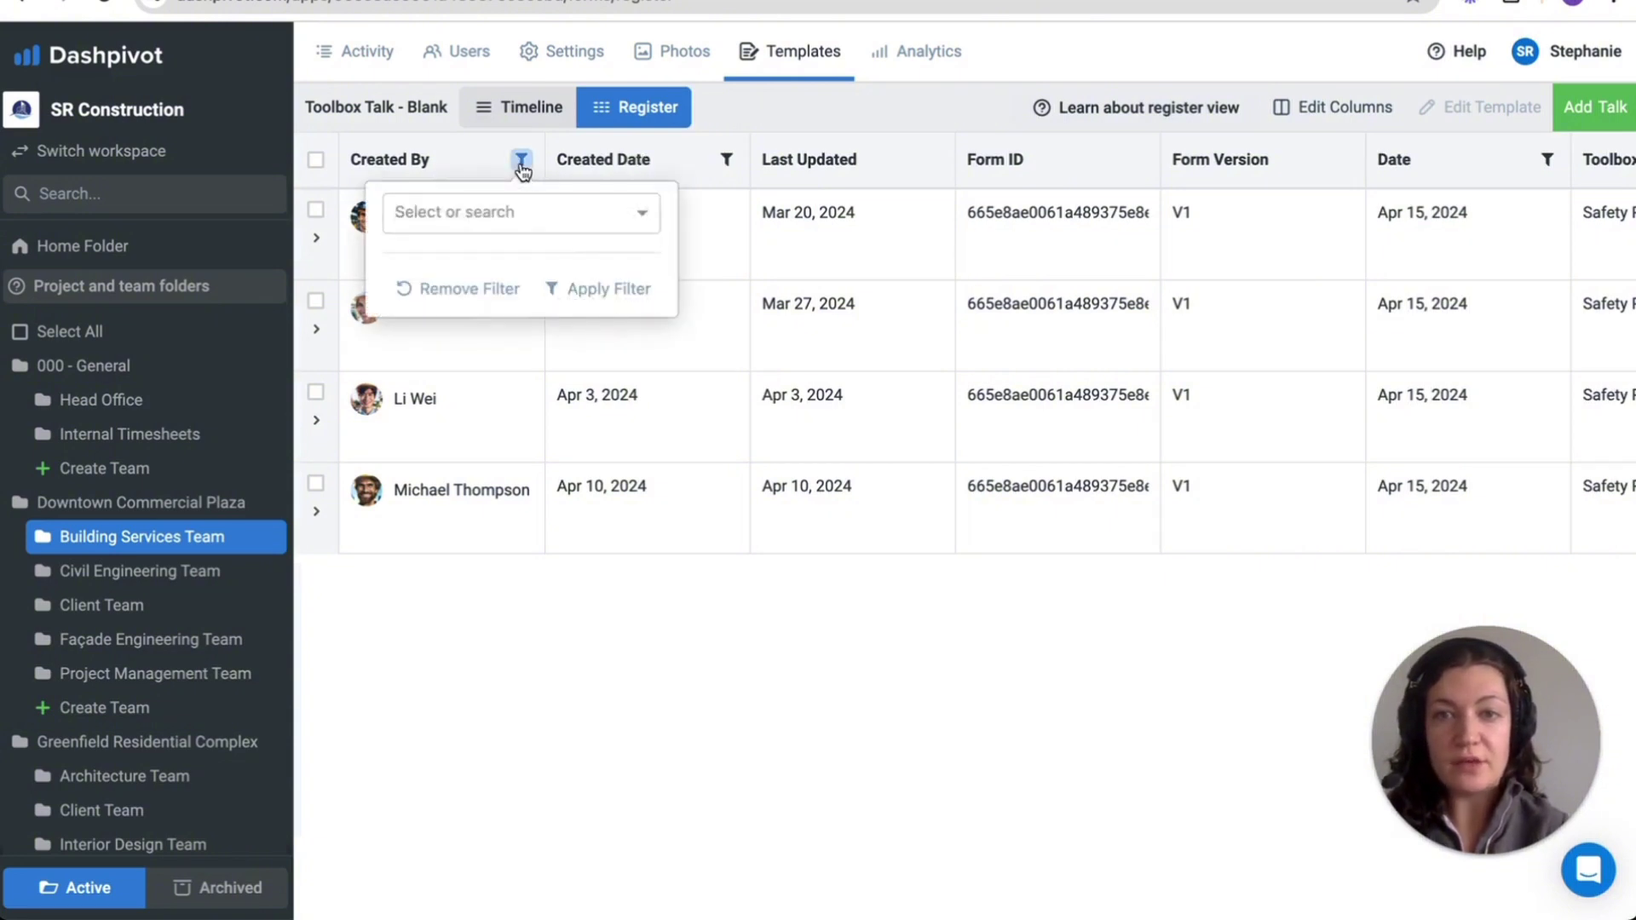
left_click(523, 223)
left_click(527, 268)
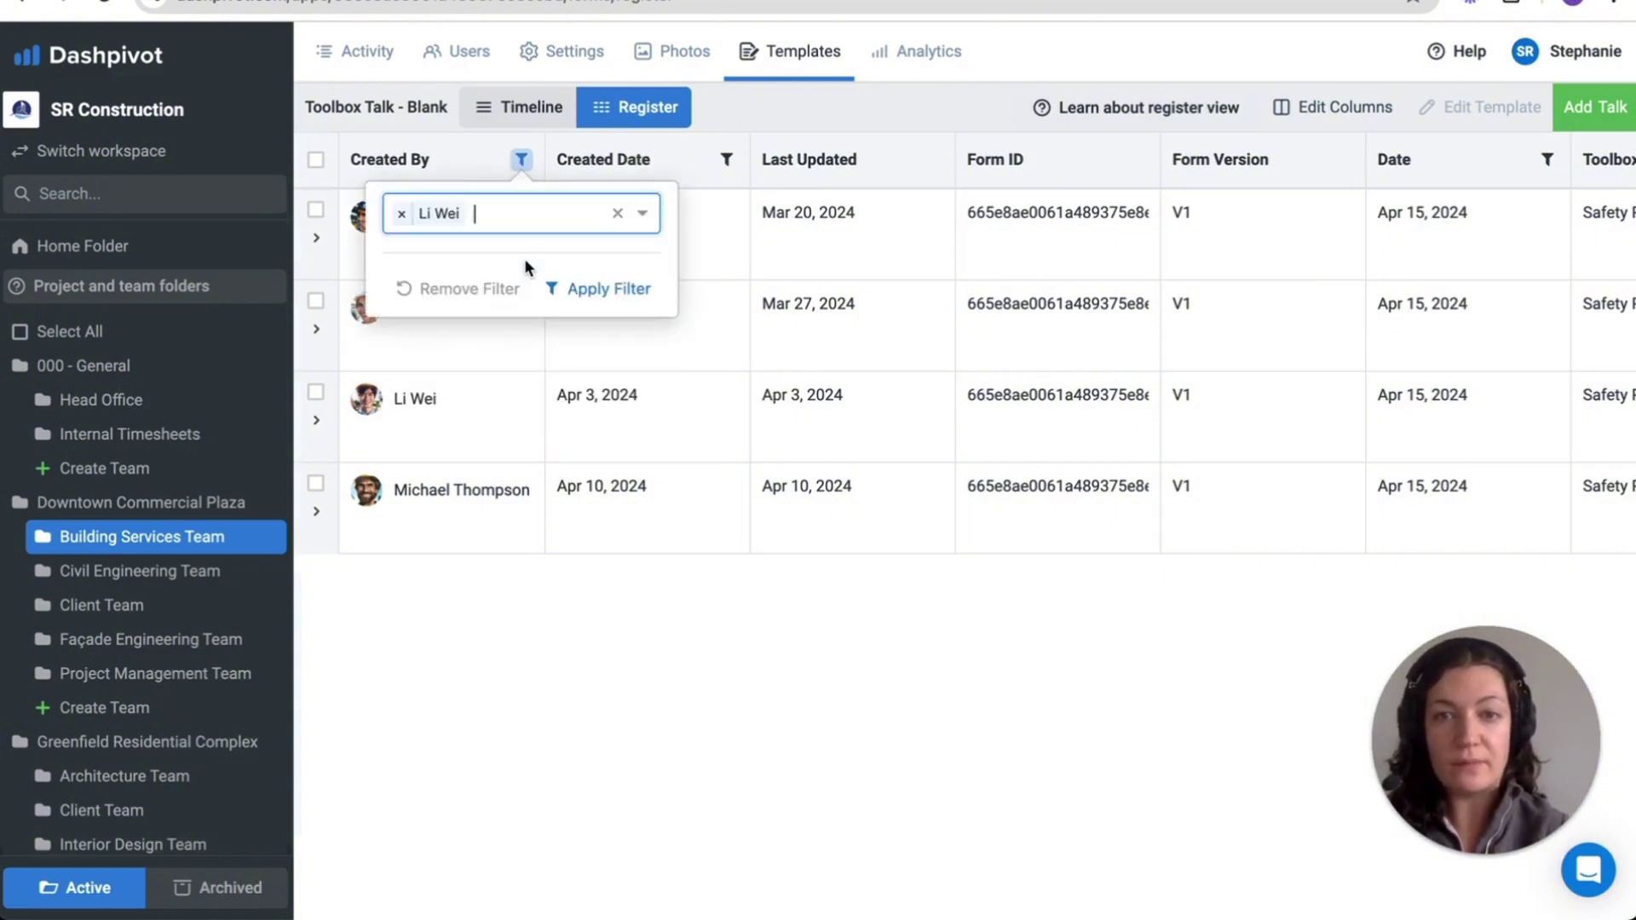
left_click(586, 288)
left_click(317, 160)
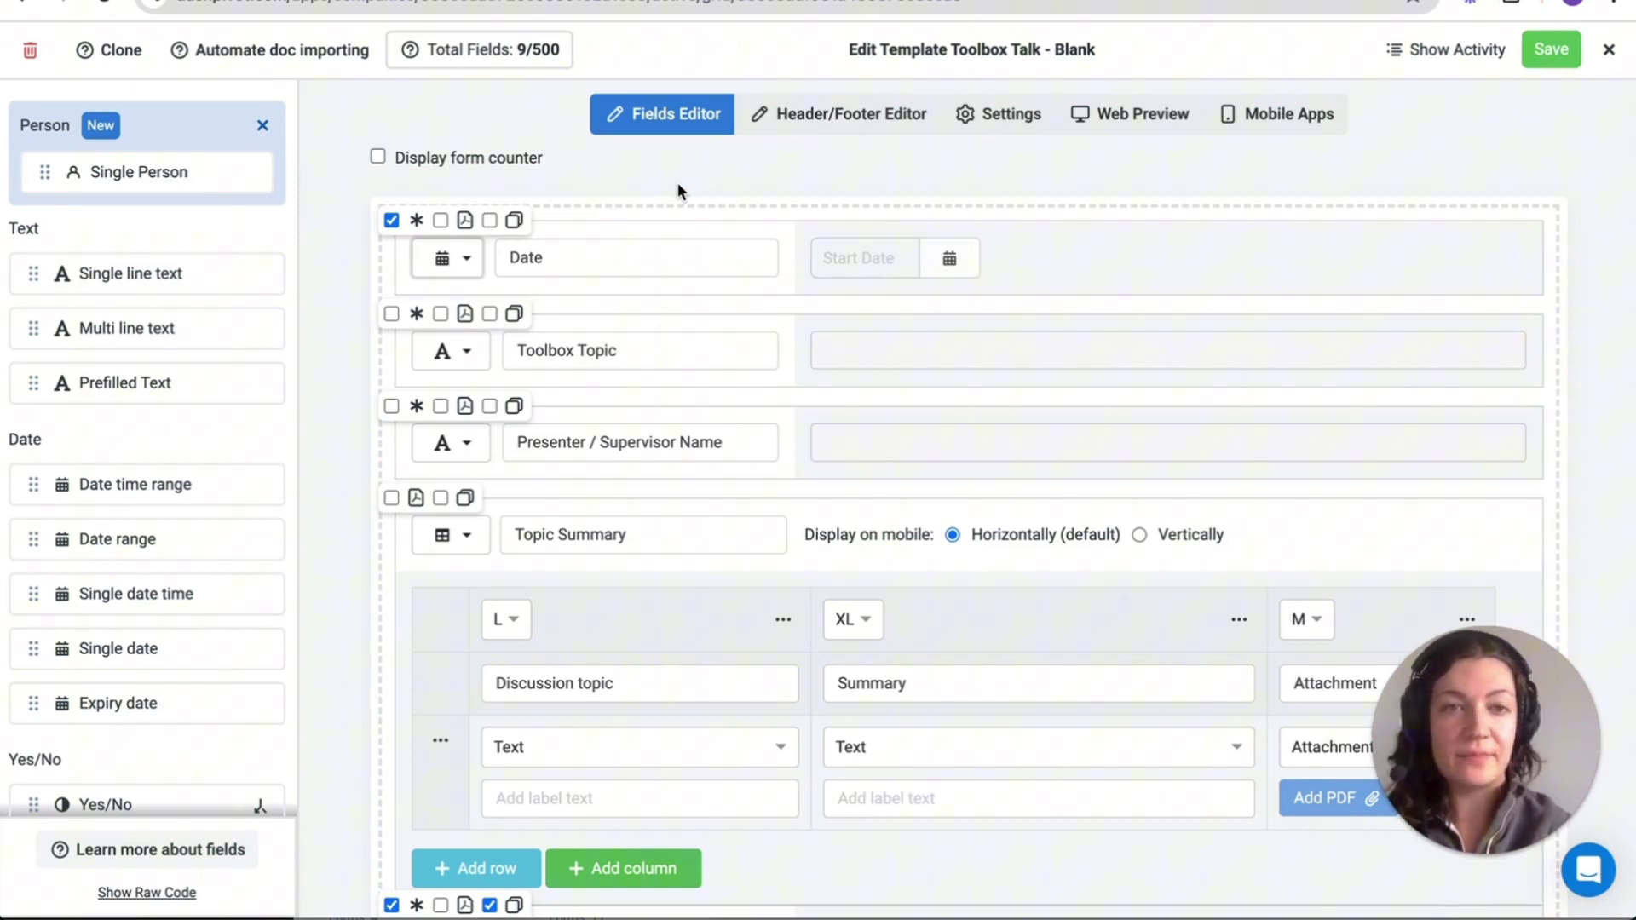
Step: Tick Exclude in Form Cloning for the Date field and expand the Actions If-value rule
mouse_move(687, 256)
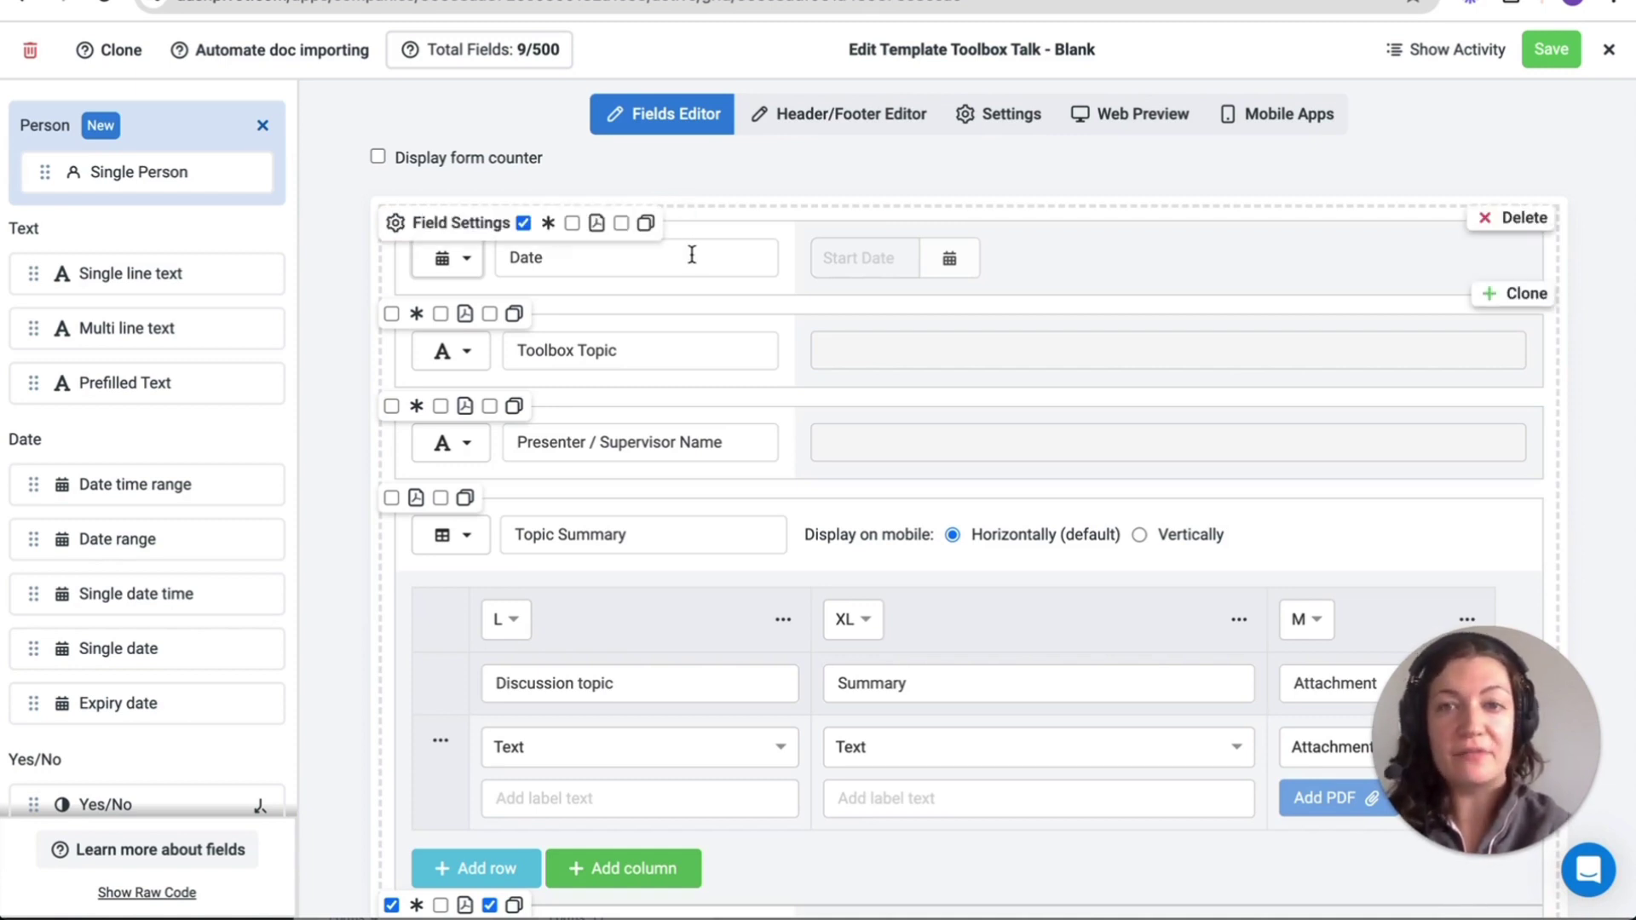
mouse_move(448, 223)
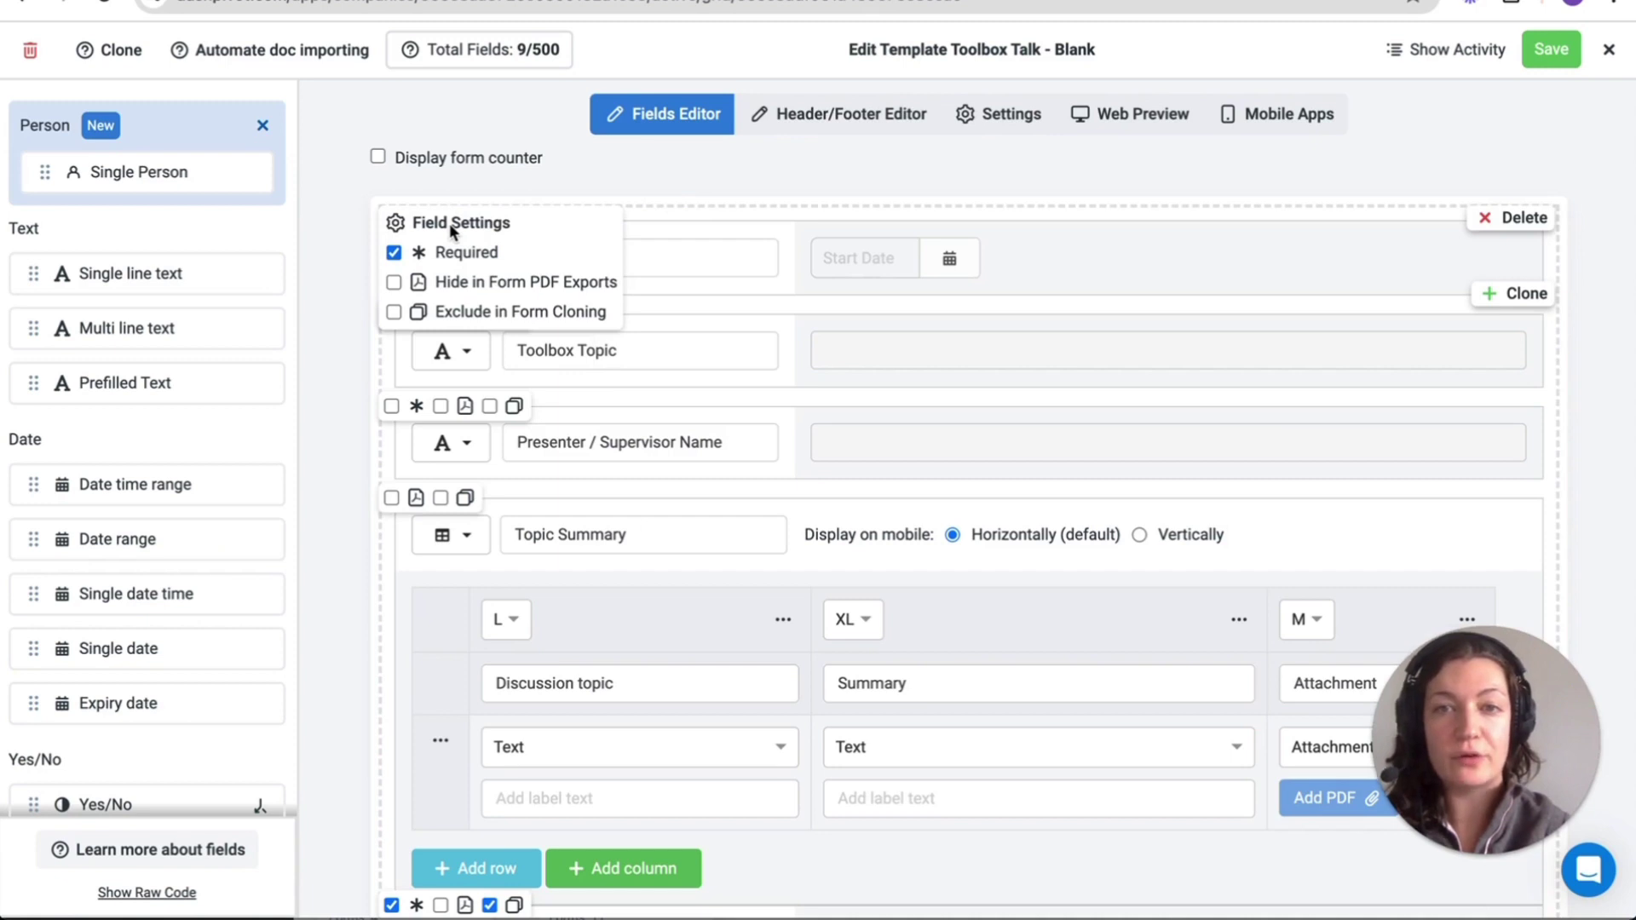
left_click(393, 312)
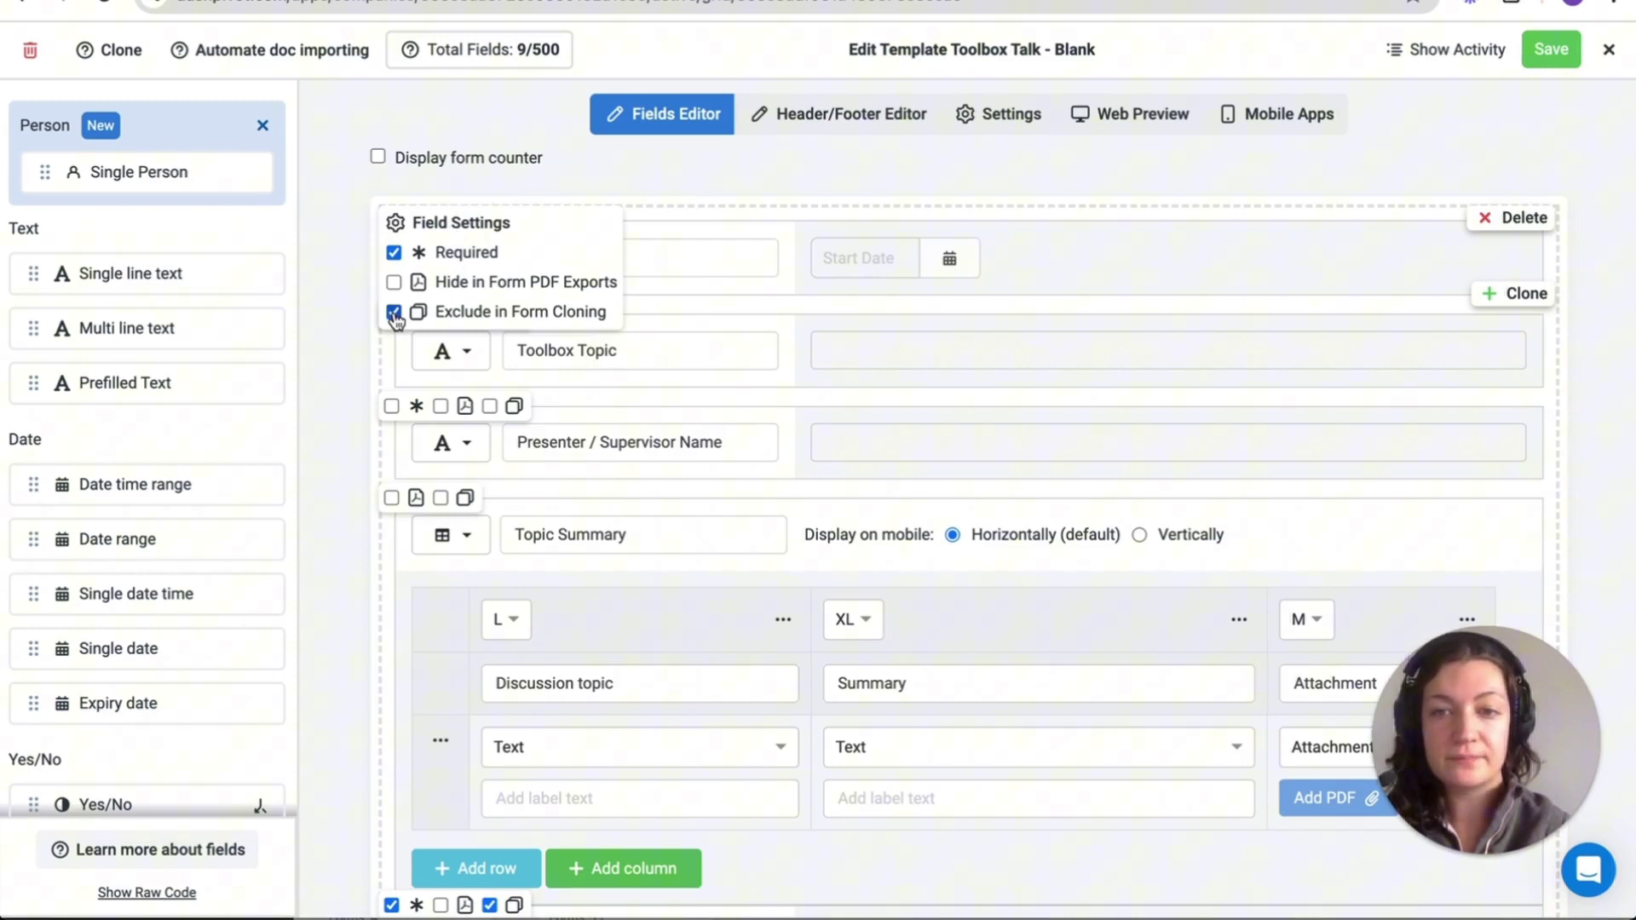
scroll(1063, 464, "down", 6)
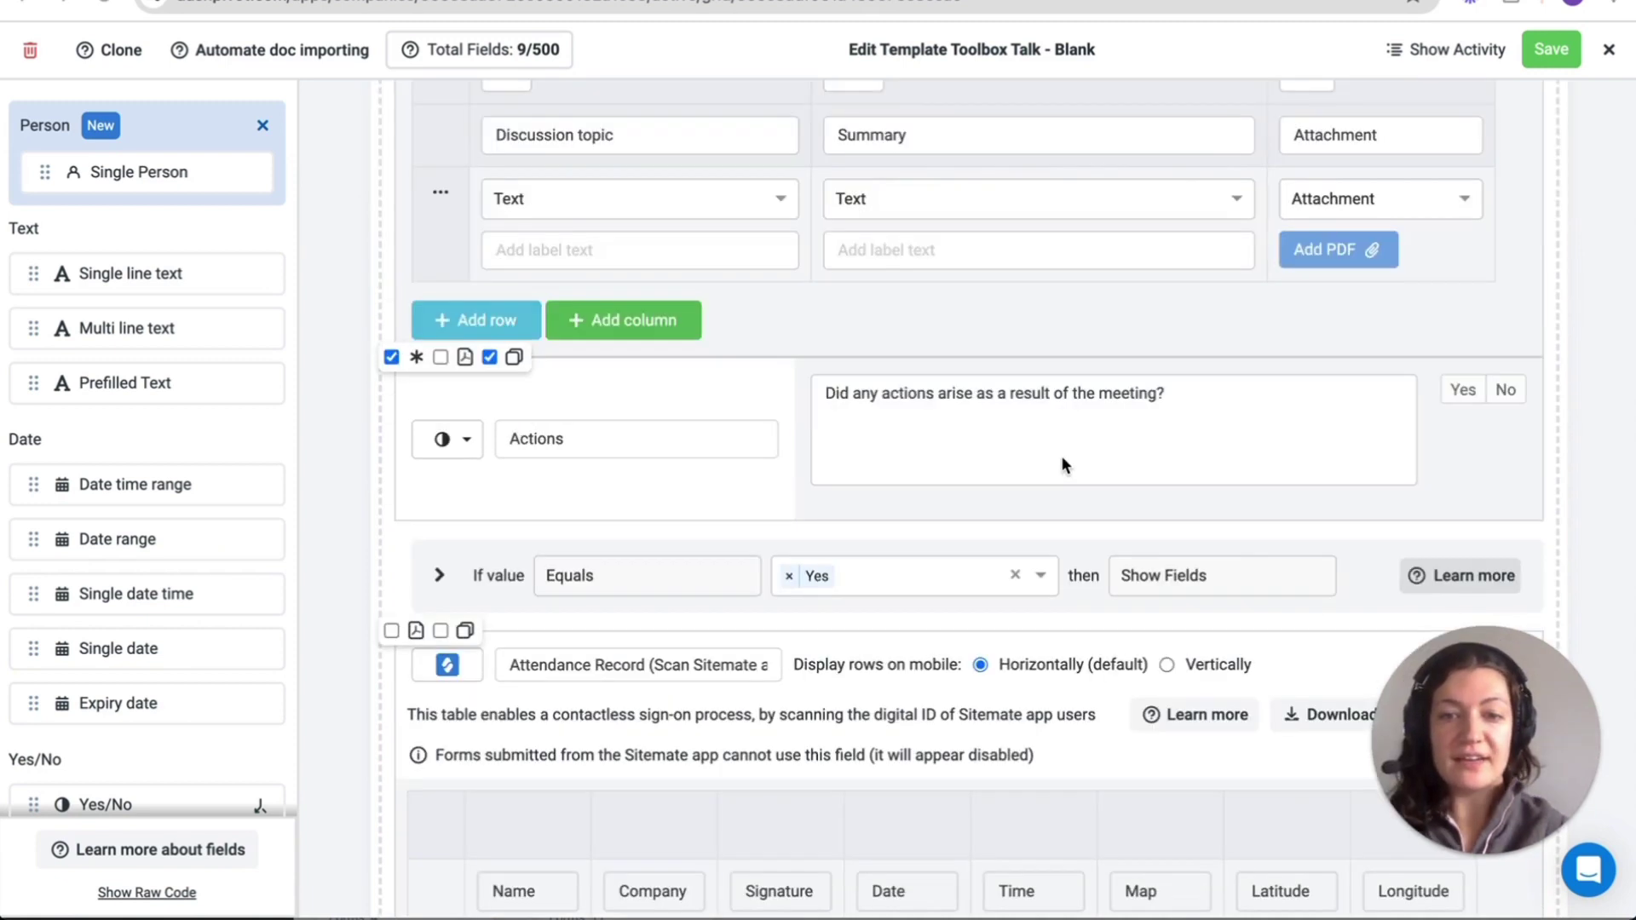
left_click(444, 579)
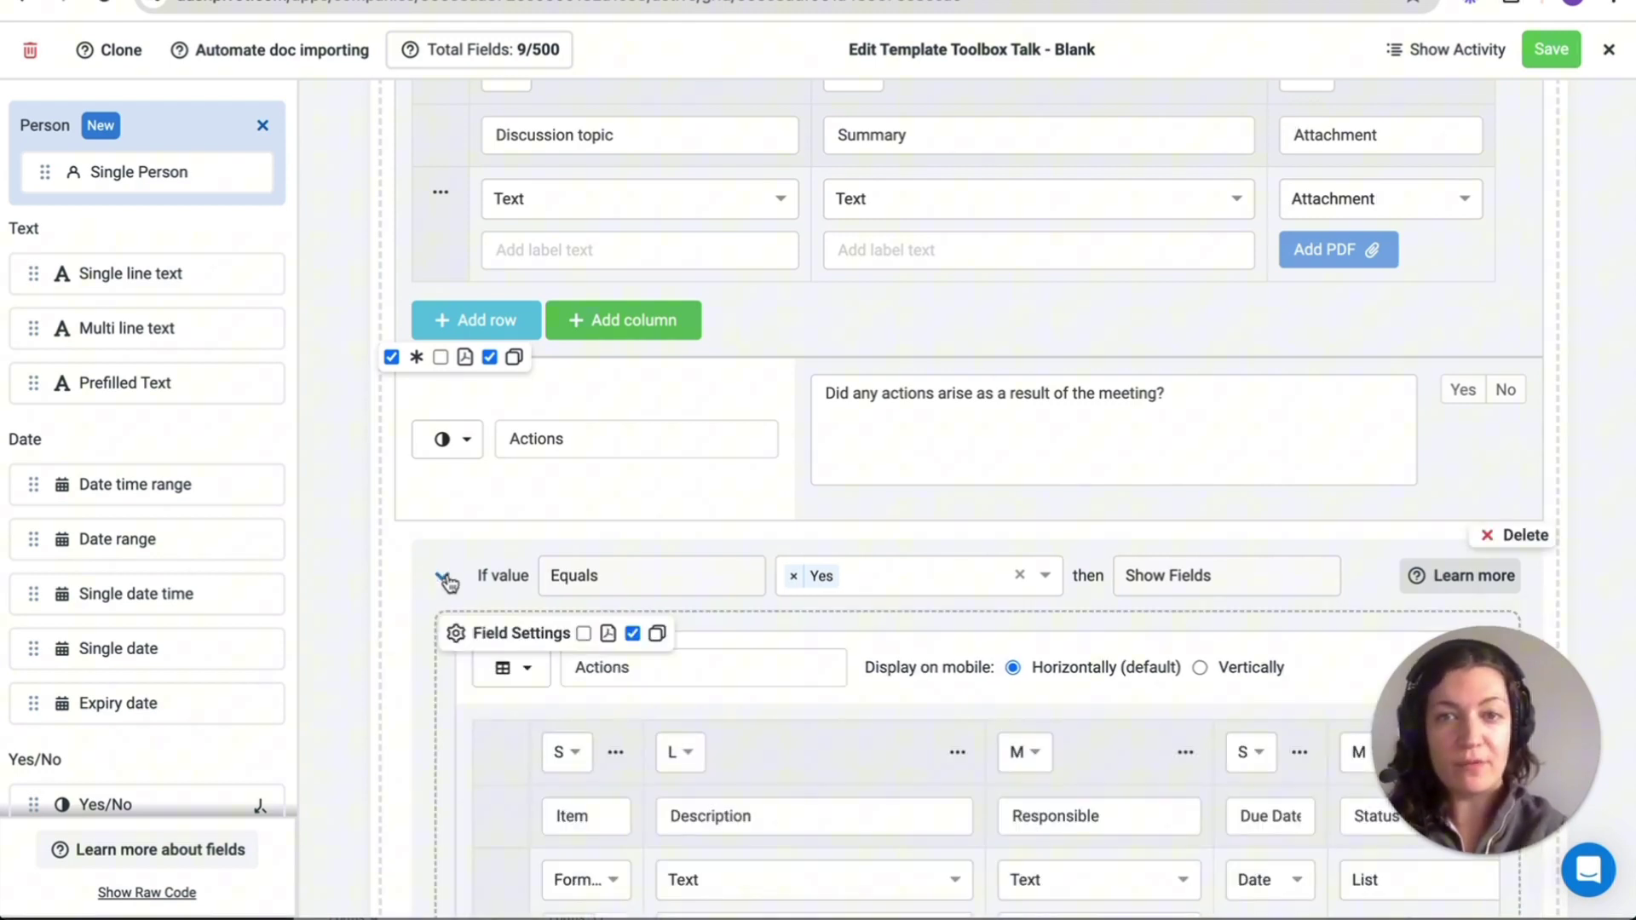
Step: Open the Toolbox Meetings analytics dashboard
scroll(448, 580, "down", 2)
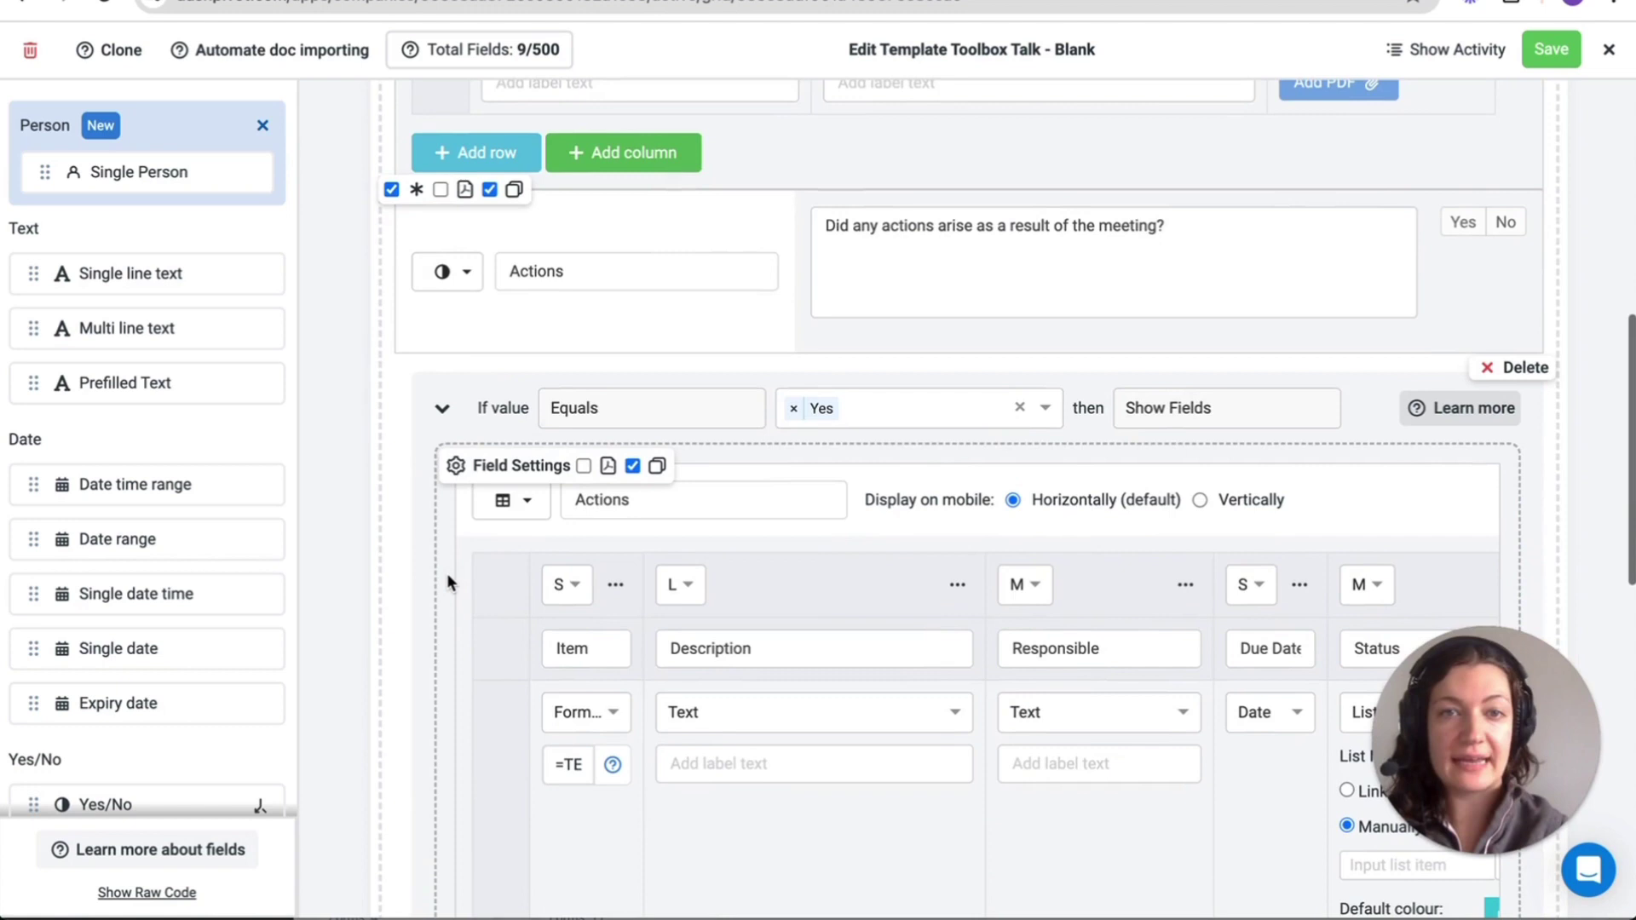
scroll(448, 582, "down", 2)
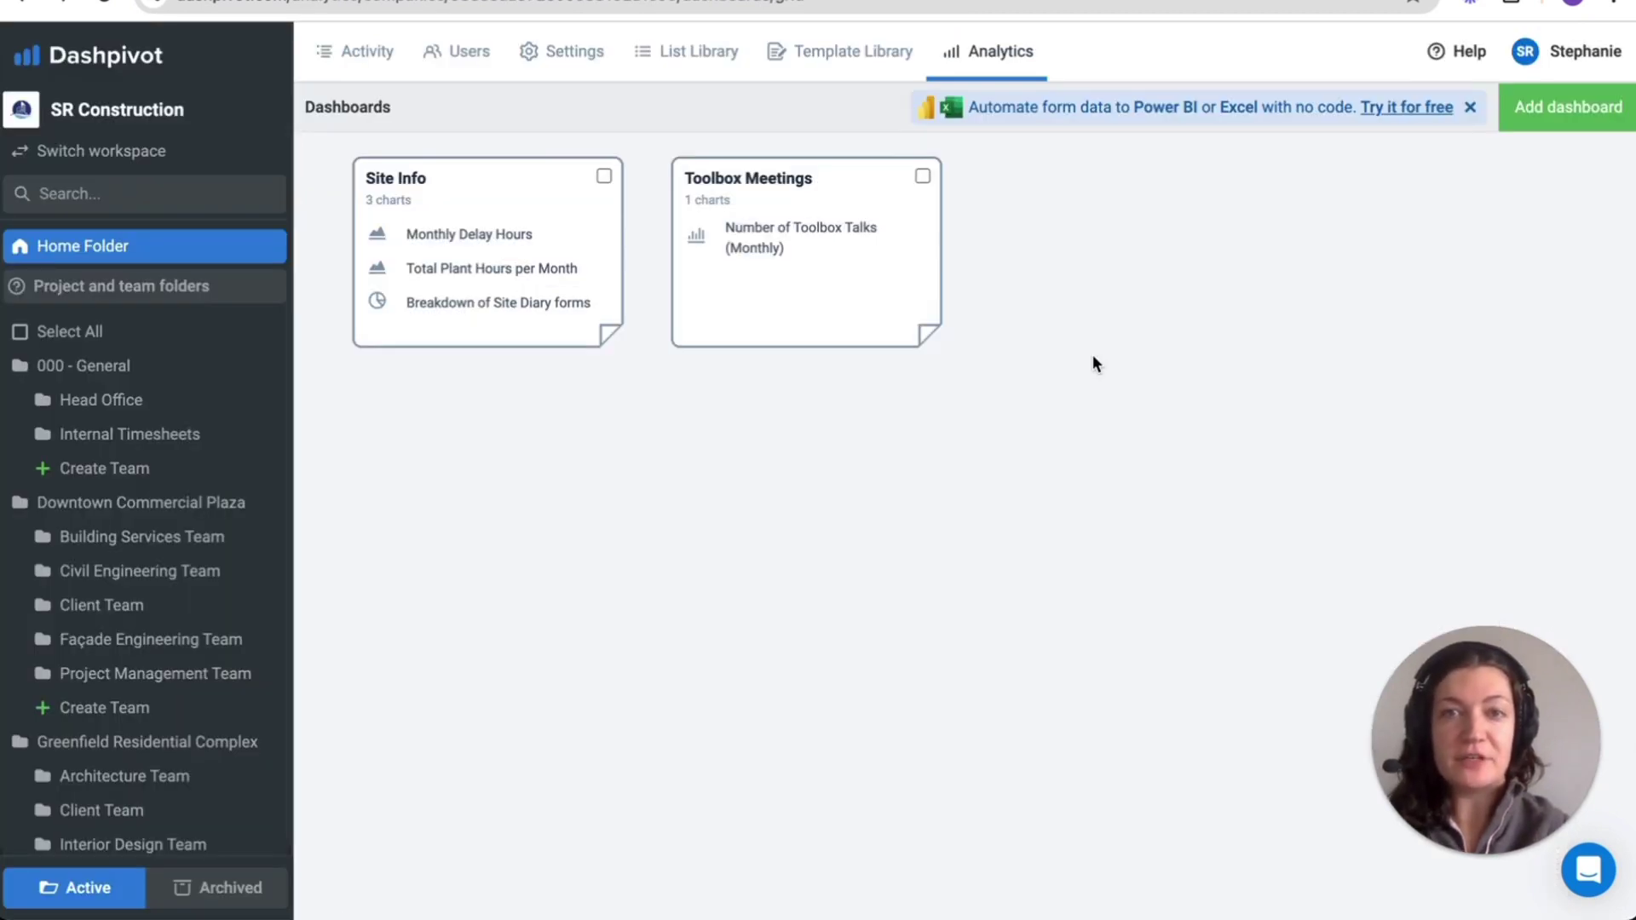
left_click(833, 269)
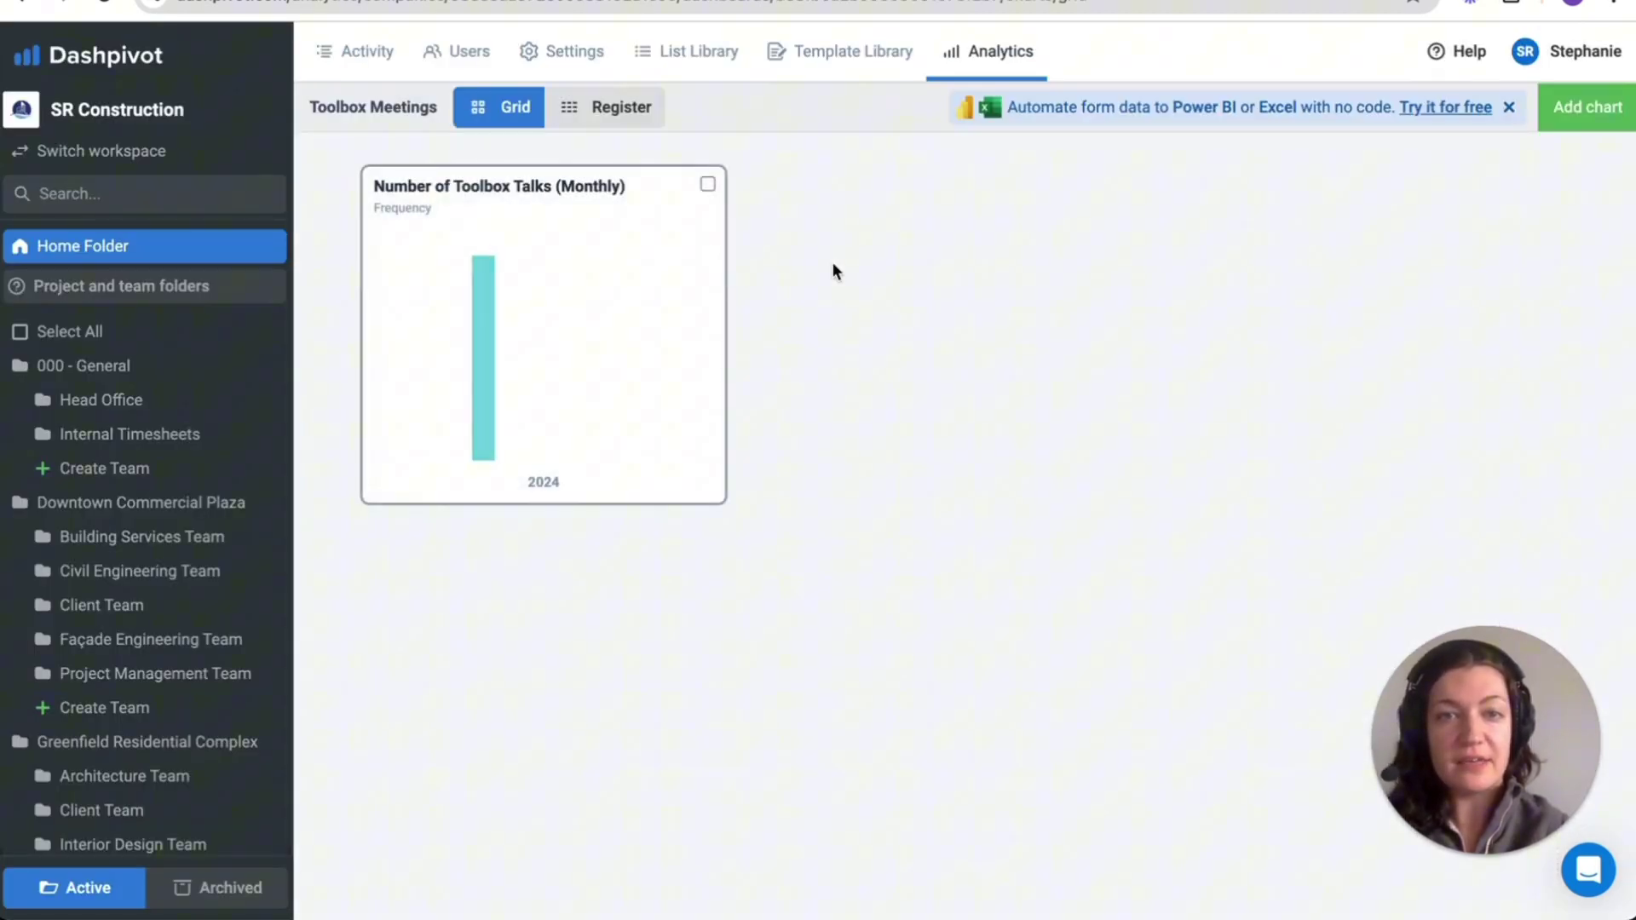